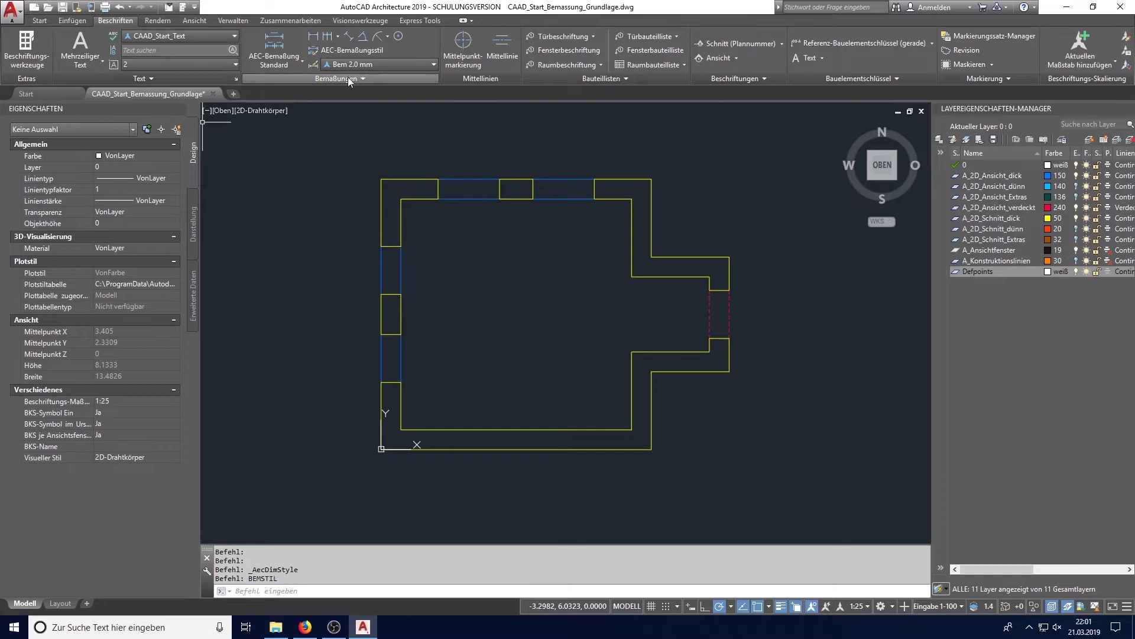
# Step: Open the dimension style manager with the BEMSTIL command
pyautogui.click(431, 63)
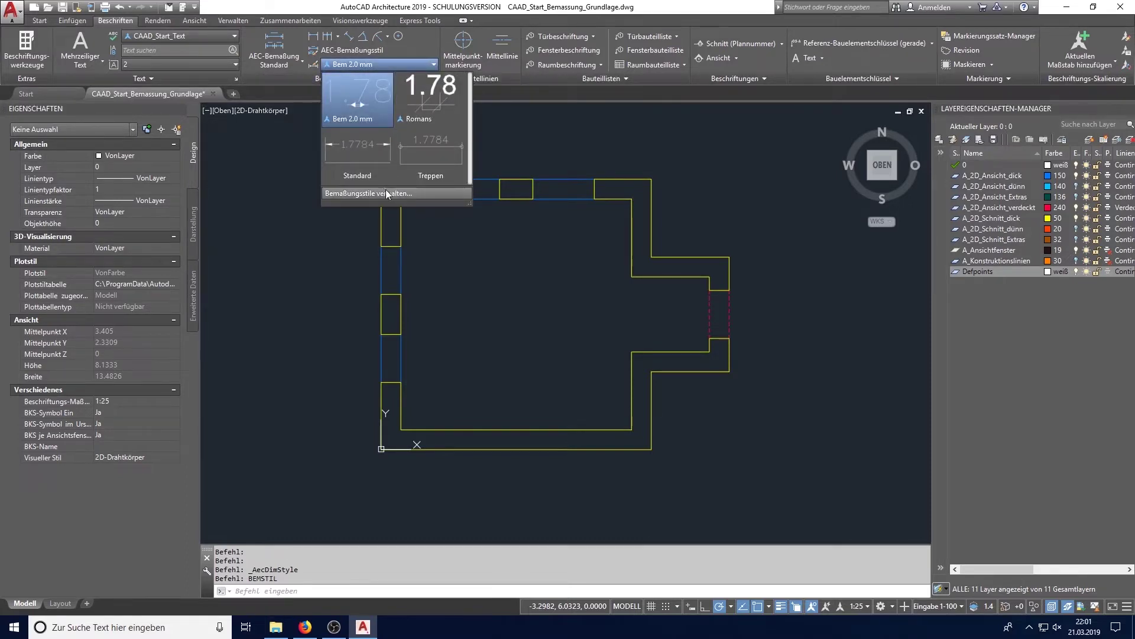
pyautogui.press('Escape')
pyautogui.write('b')
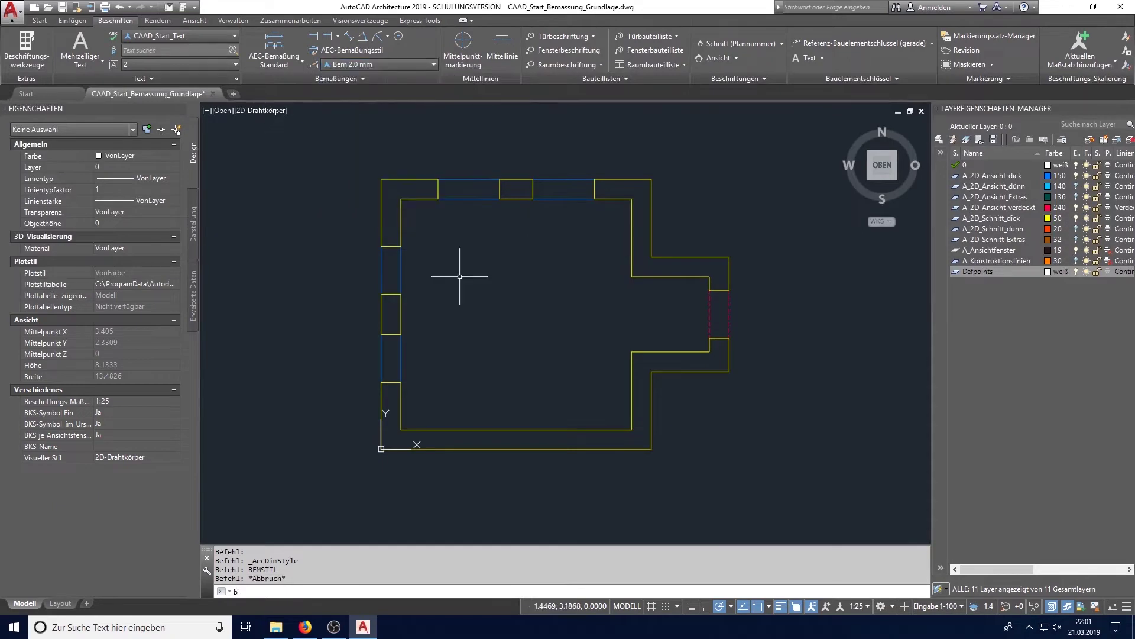
pyautogui.write('emstil')
pyautogui.press('Return')
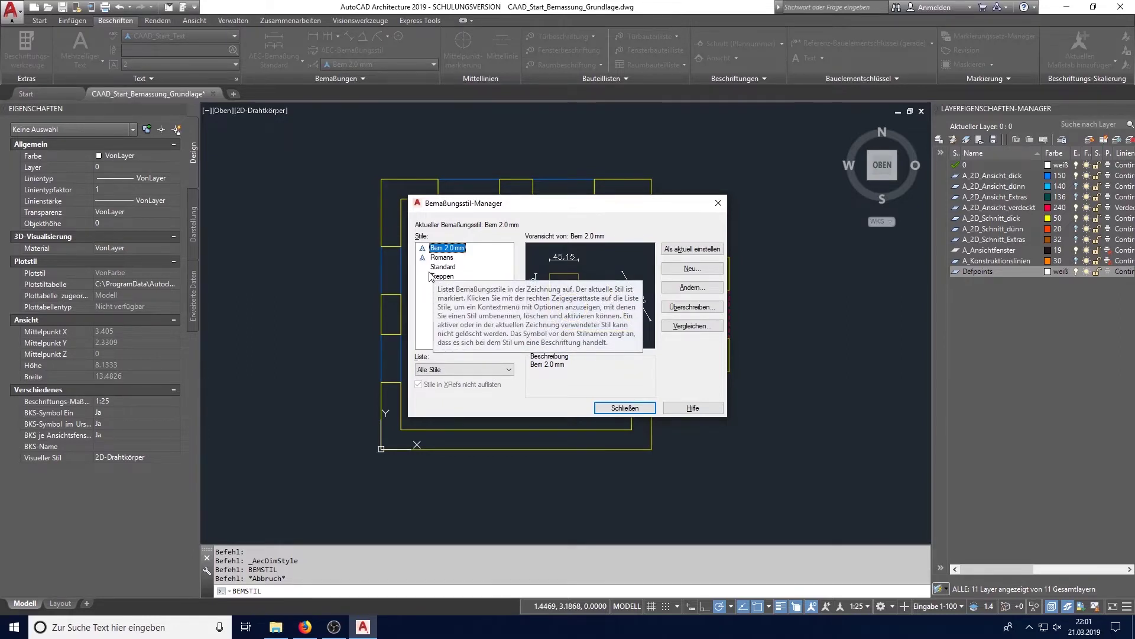
# Step: Compare the previews of the Romans, Standard and Bem 2.0 mm dimension styles
pyautogui.moveTo(486, 208); pyautogui.dragTo(620, 250)
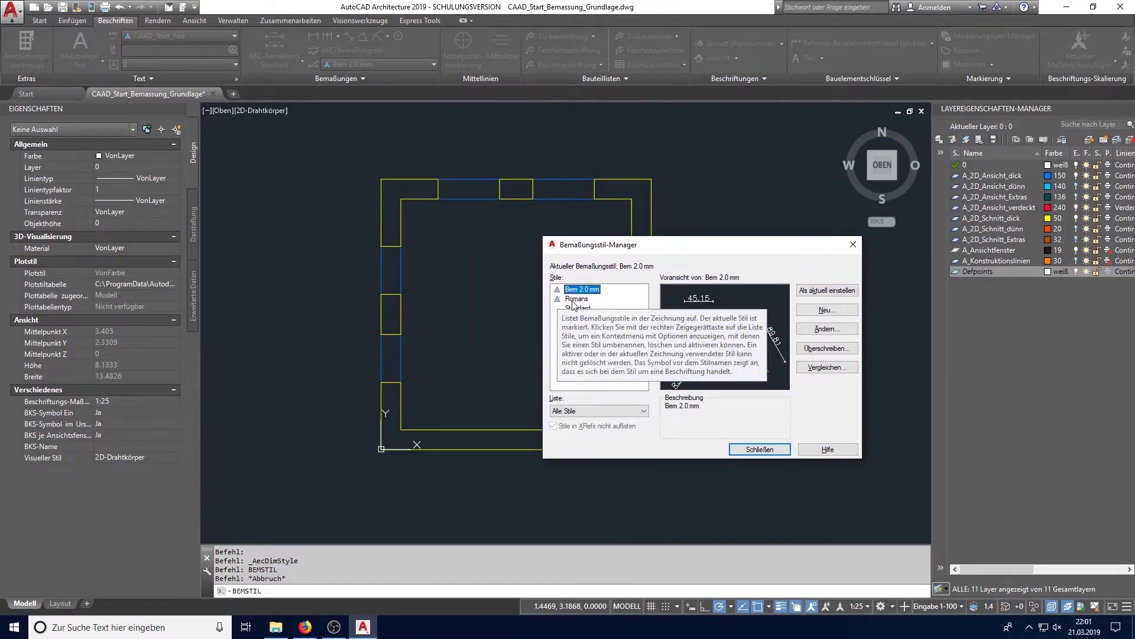
pyautogui.click(573, 299)
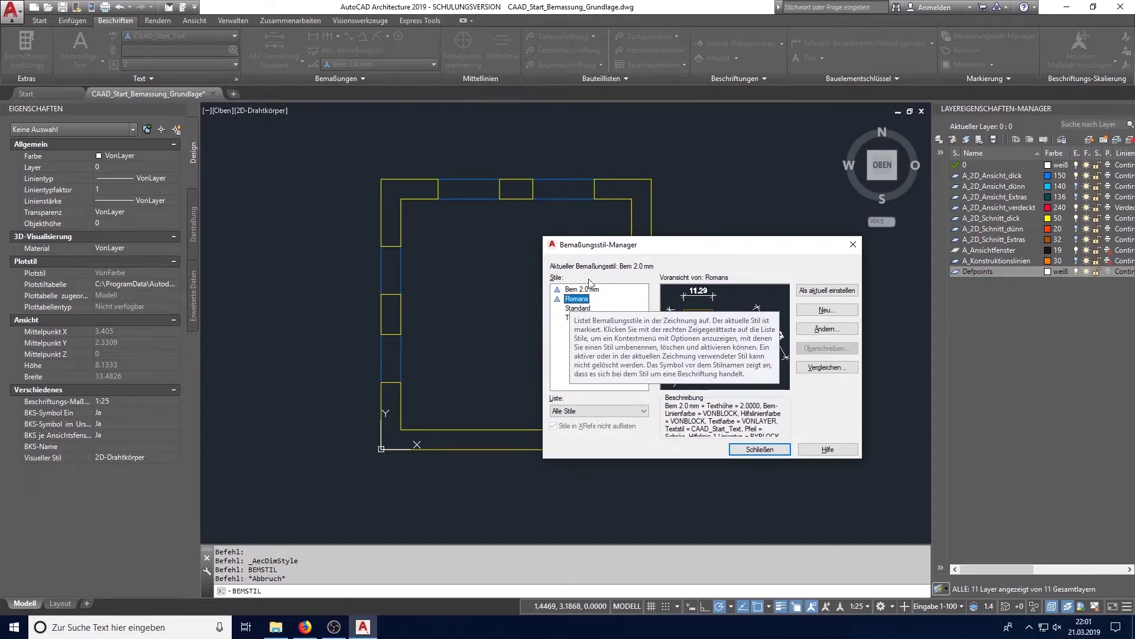
pyautogui.click(568, 309)
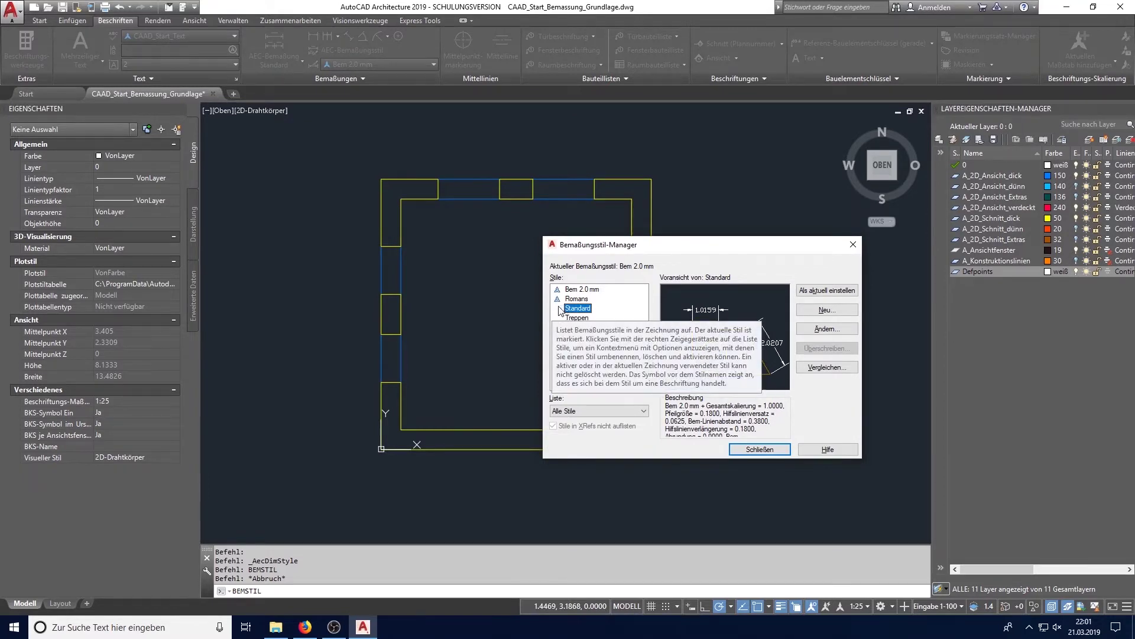
pyautogui.moveTo(631, 244); pyautogui.dragTo(560, 221)
pyautogui.click(510, 266)
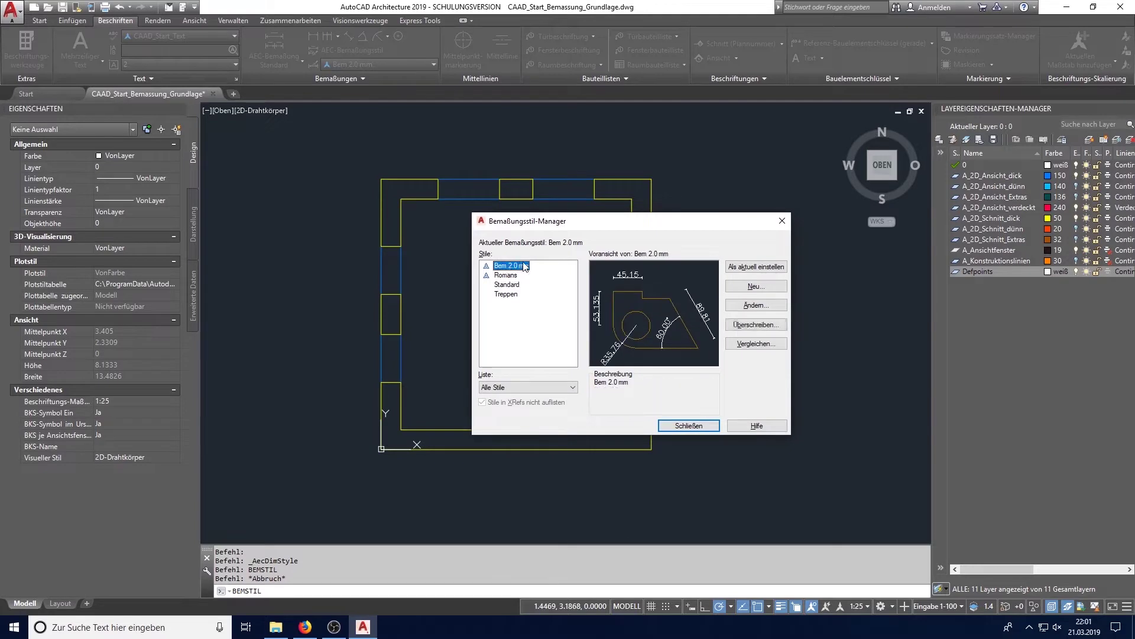
# Step: Inspect the text settings of the existing Bem 2.0 mm dimension style, including its text height
pyautogui.click(747, 306)
pyautogui.click(698, 285)
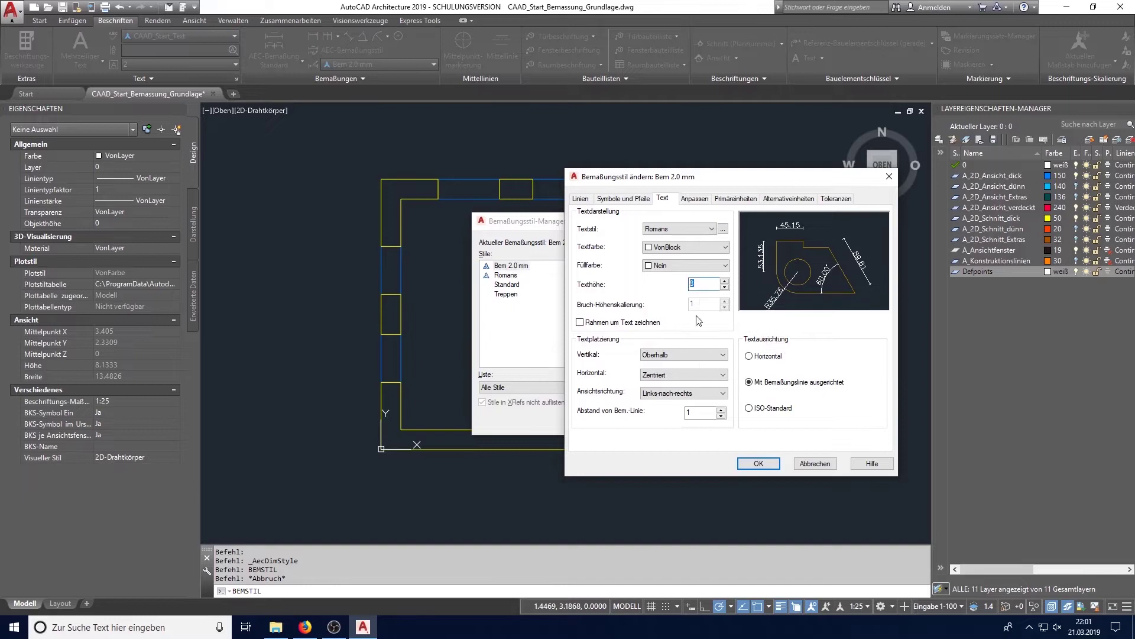
pyautogui.click(815, 463)
pyautogui.click(508, 267)
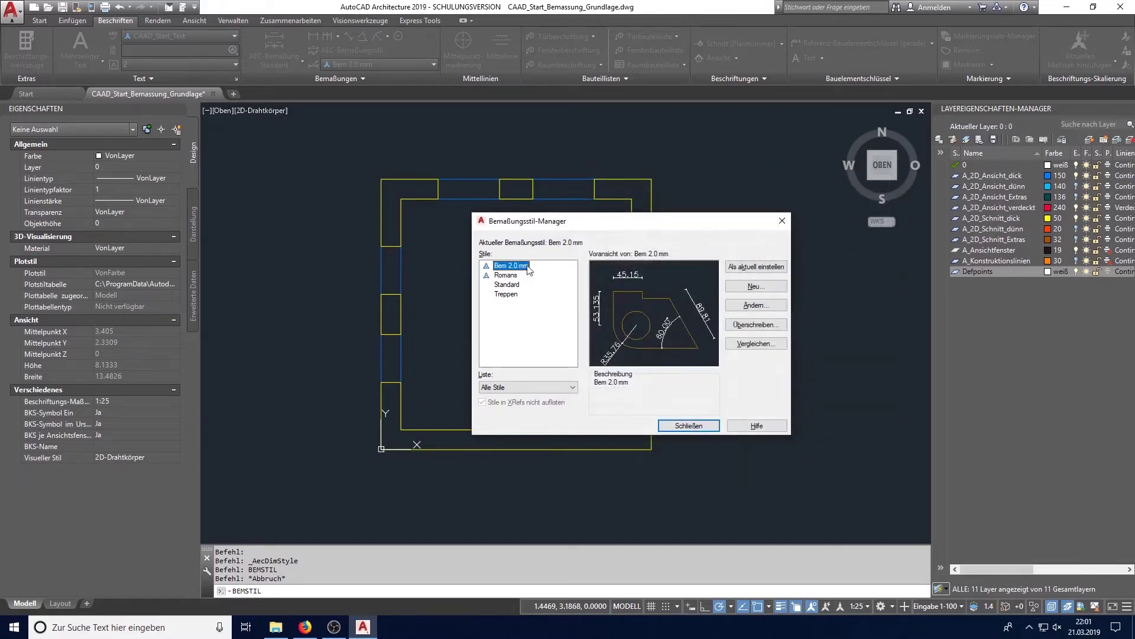
# Step: Create a new annotative dimension style named CAAD_Start BemStil based on Bem 2.0 mm and continue to its settings
pyautogui.click(754, 287)
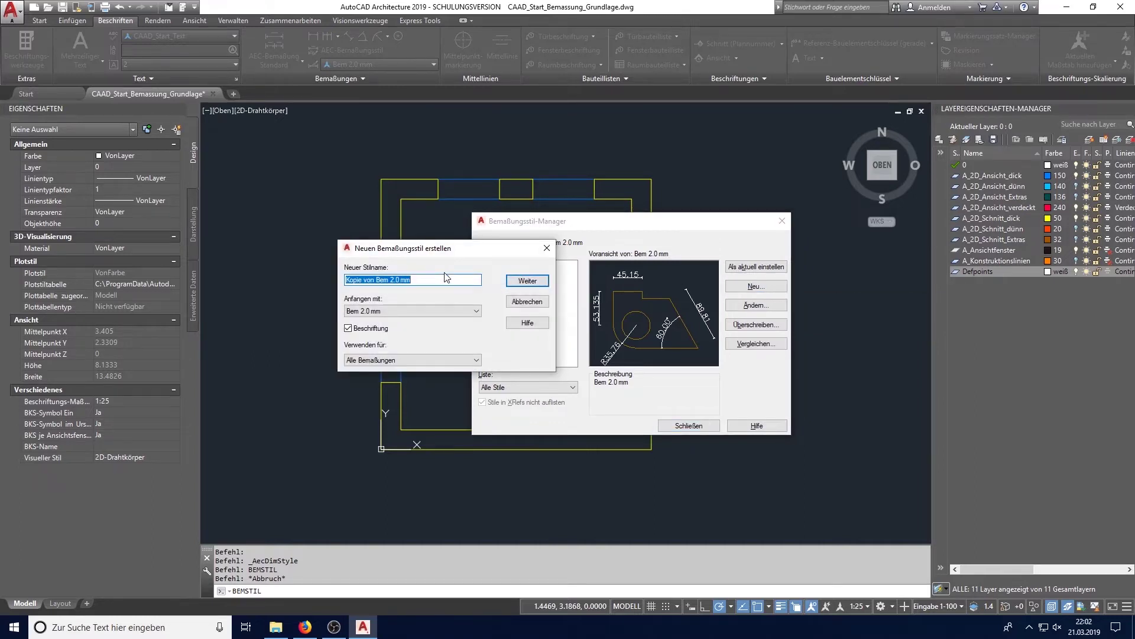
pyautogui.write('C')
pyautogui.click(528, 280)
pyautogui.moveTo(562, 184); pyautogui.dragTo(557, 160)
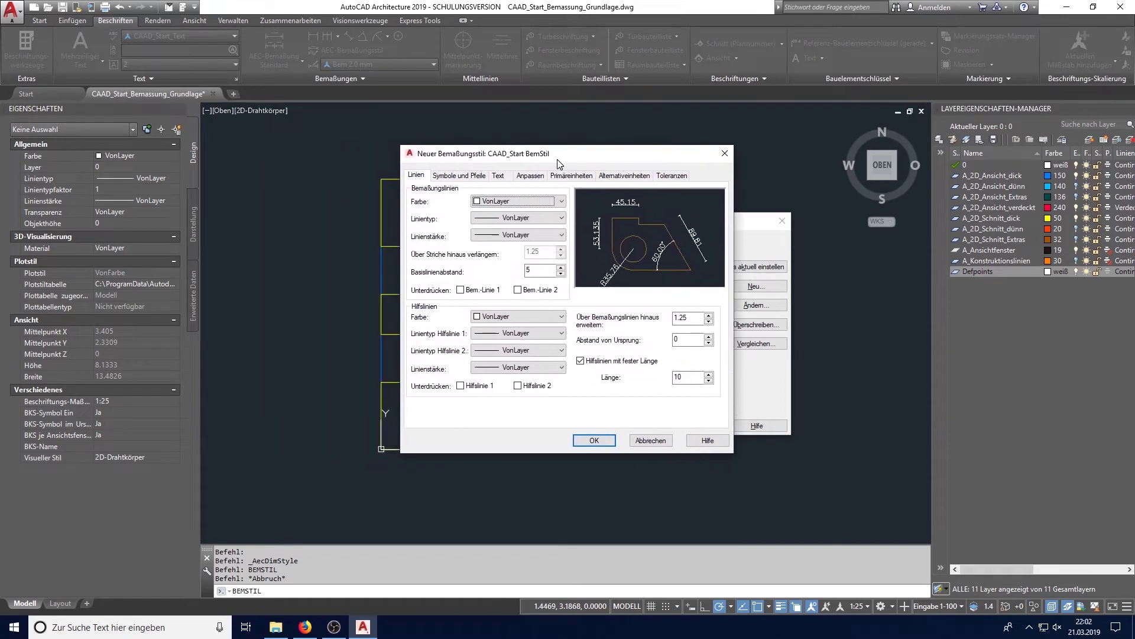
# Step: Set the new style's arrowheads to Schräg with an arrow size of 2.5 and its centre marks to Keine
pyautogui.click(468, 177)
pyautogui.click(482, 211)
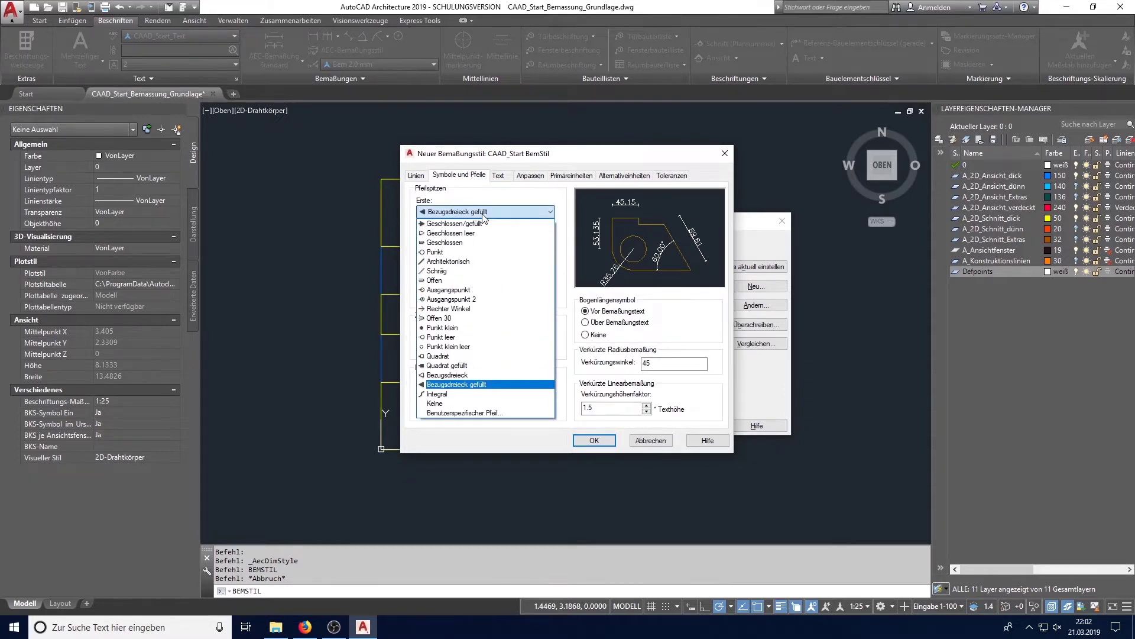
pyautogui.click(468, 271)
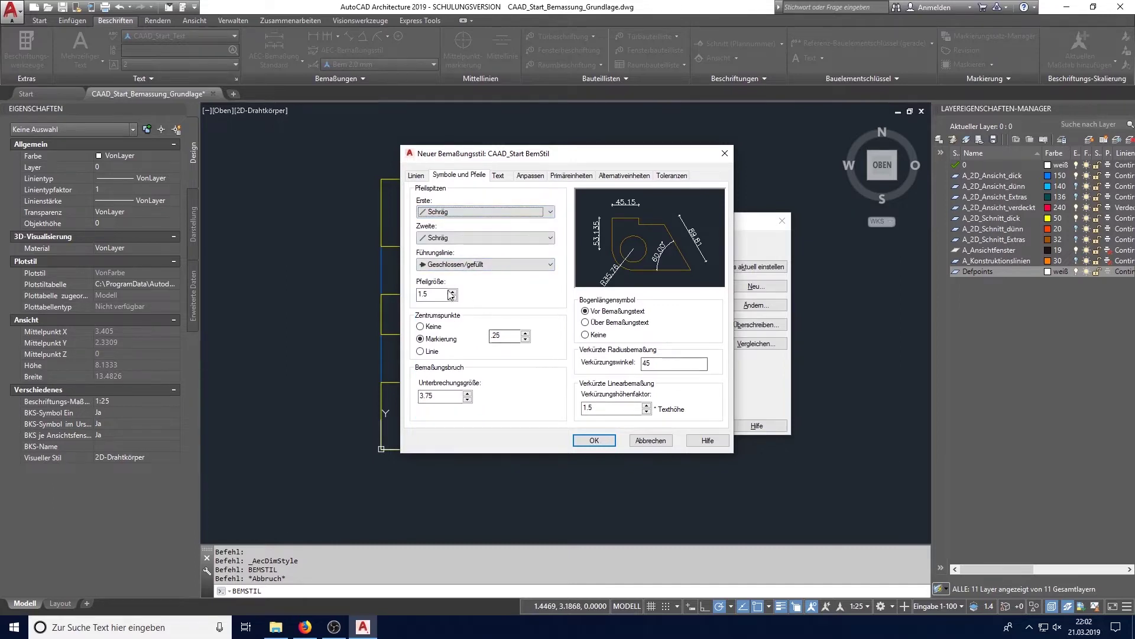
pyautogui.doubleClick(423, 295)
pyautogui.write('3.5')
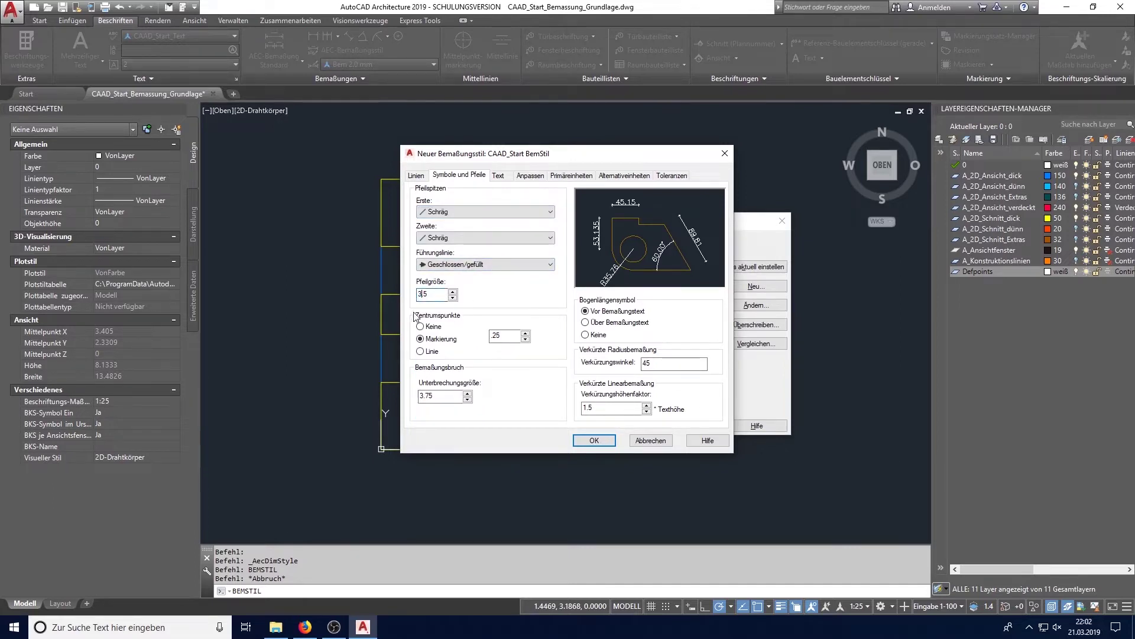
pyautogui.click(433, 326)
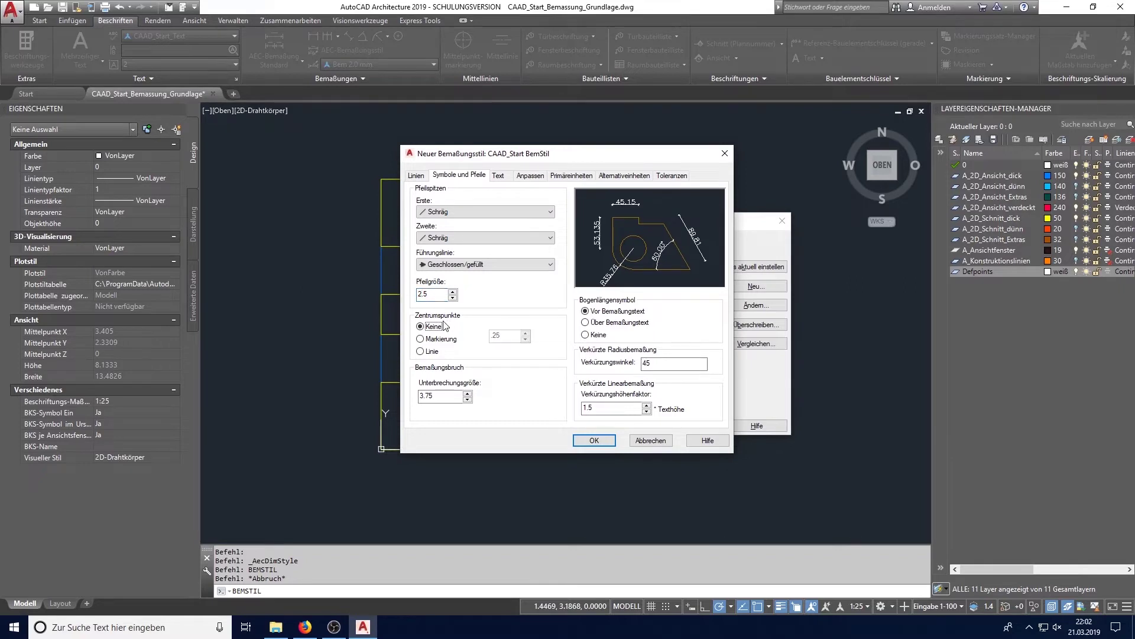
# Step: Assign the text style CAAD_Start_Text to the dimension text and check that text style's paper height setting
pyautogui.click(500, 175)
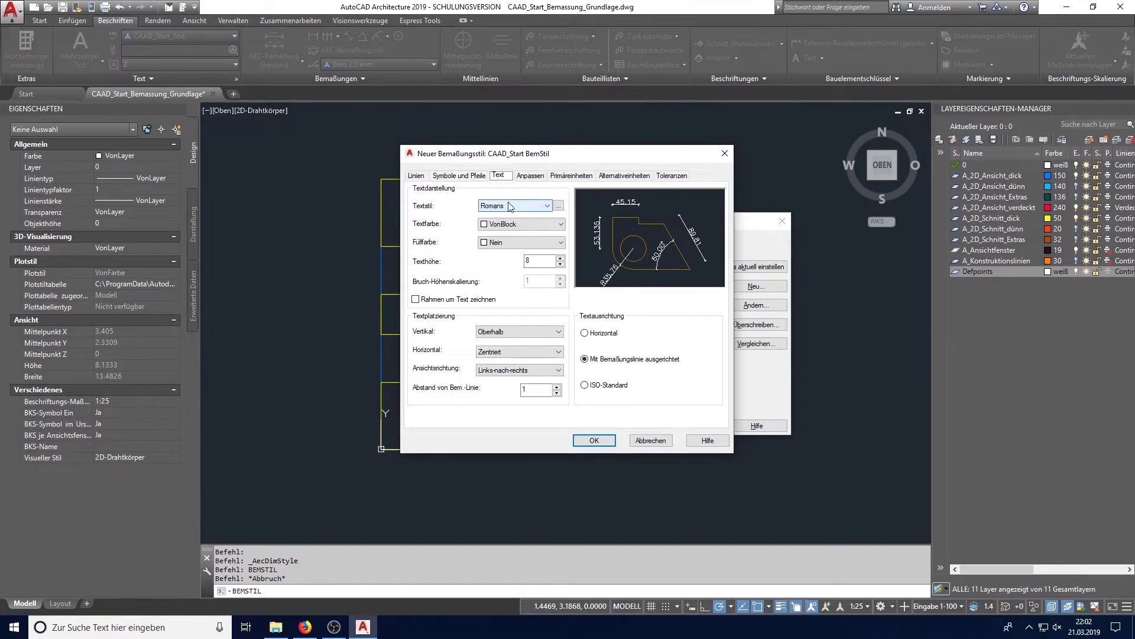
pyautogui.click(519, 206)
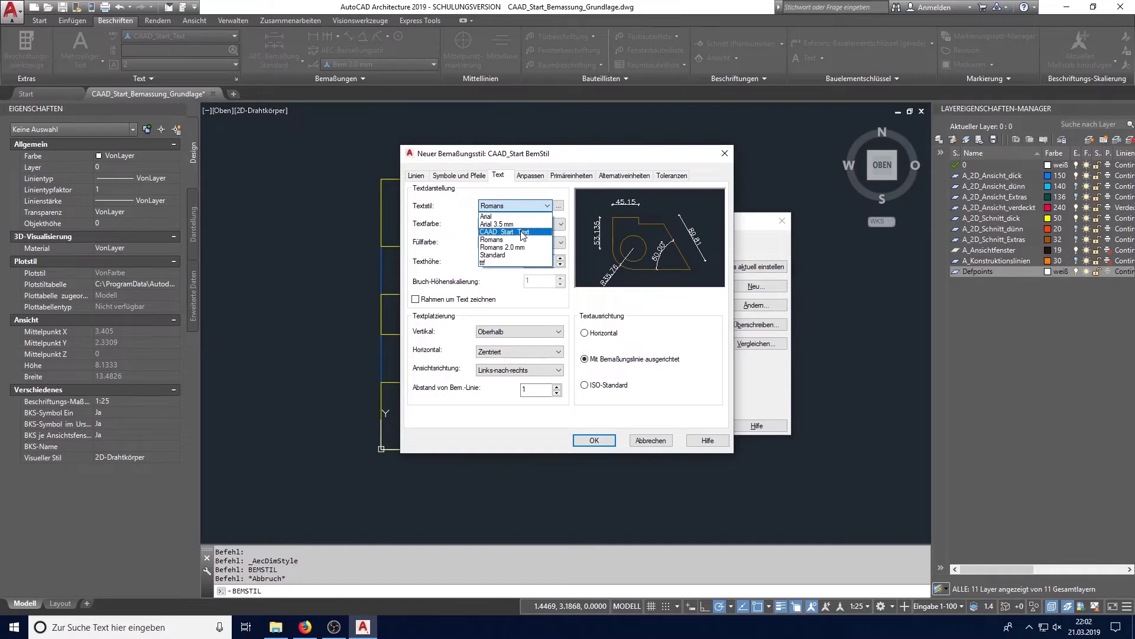
pyautogui.click(522, 232)
pyautogui.click(557, 211)
pyautogui.doubleClick(618, 304)
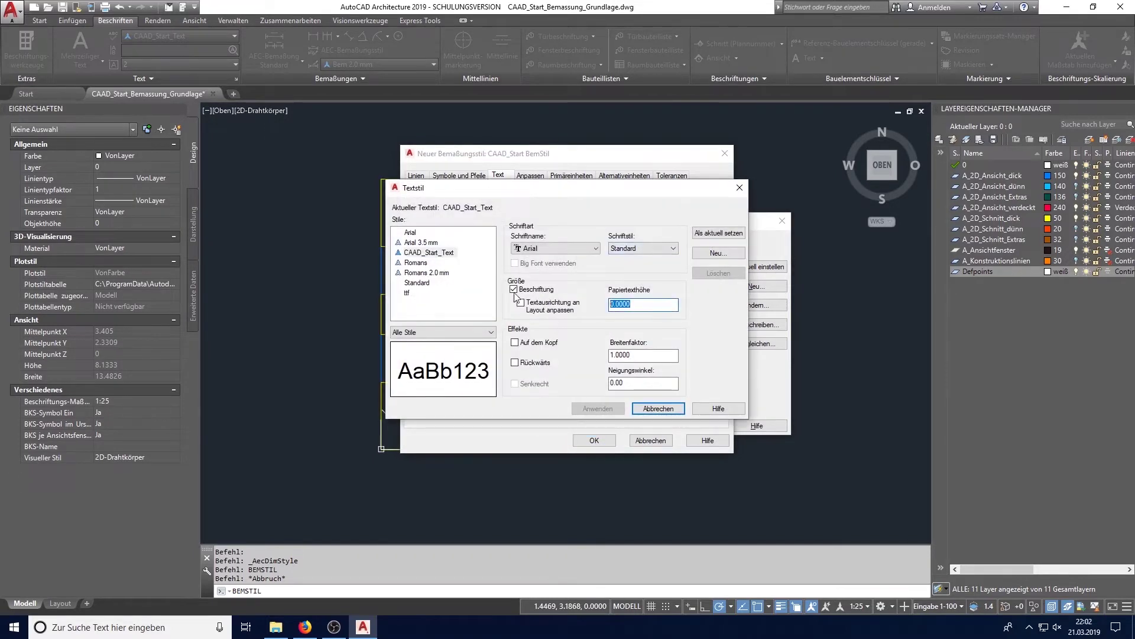
pyautogui.click(661, 411)
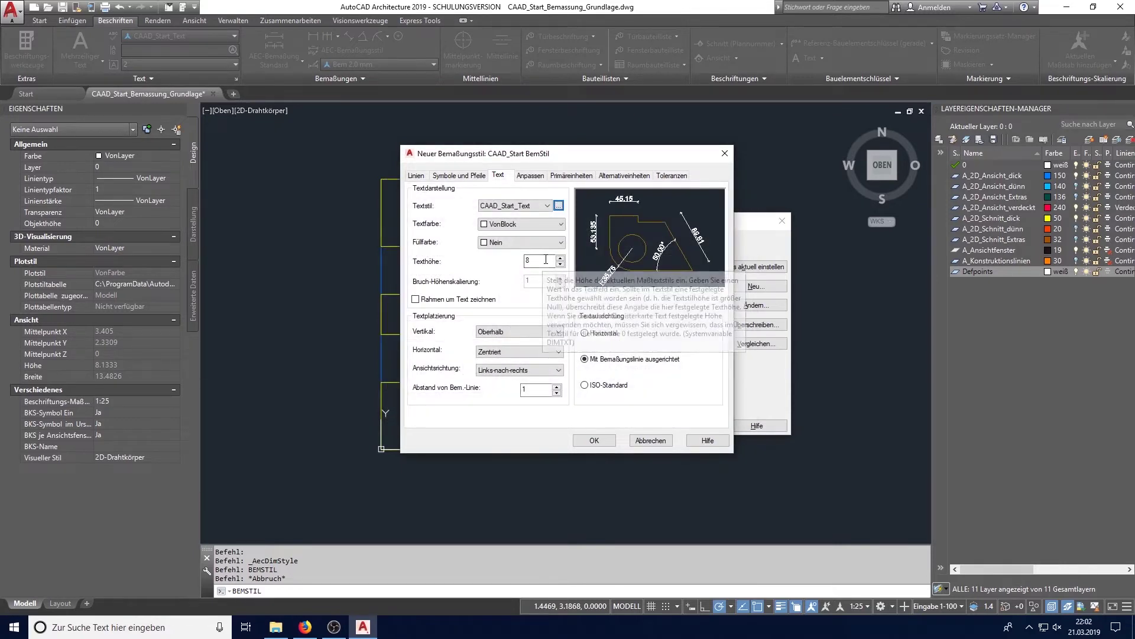
# Step: Set the dimension text height to 2
pyautogui.click(535, 261)
pyautogui.doubleClick(535, 261)
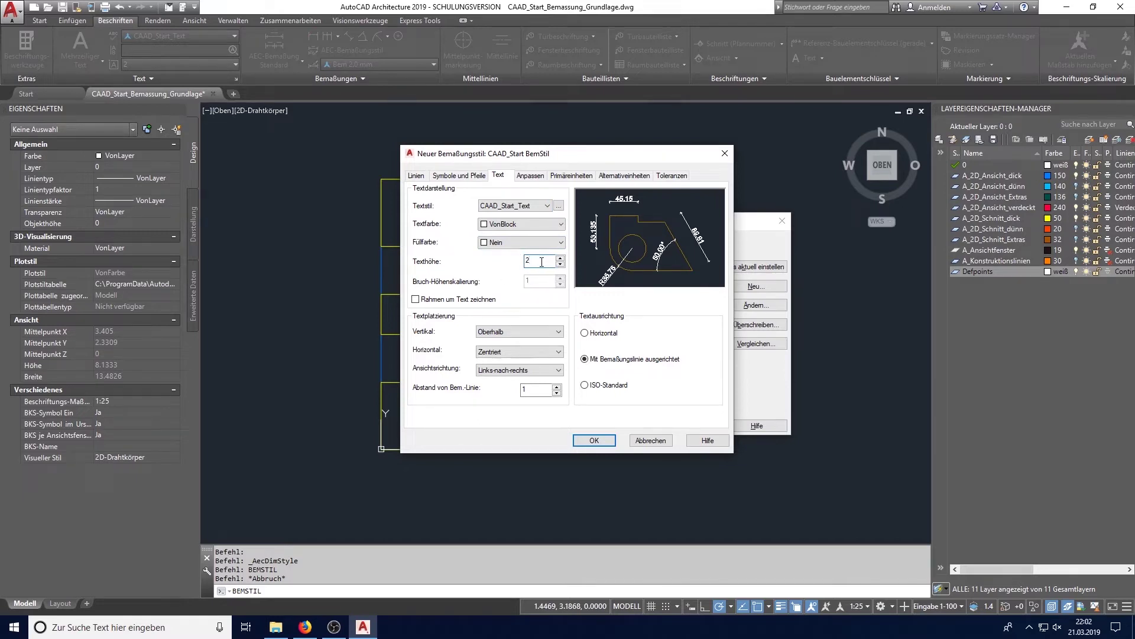
pyautogui.write('2')
pyautogui.press('Tab')
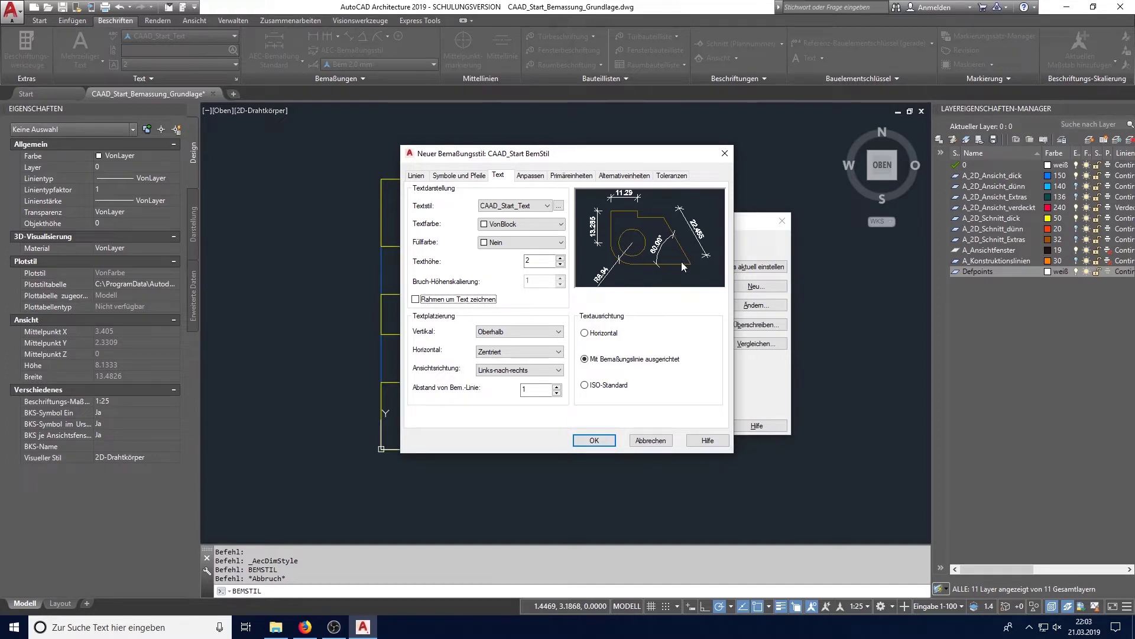
# Step: Review the new style's primary units: unit format options, precision, rounding, prefix and suffix
pyautogui.moveTo(632, 155); pyautogui.dragTo(739, 177)
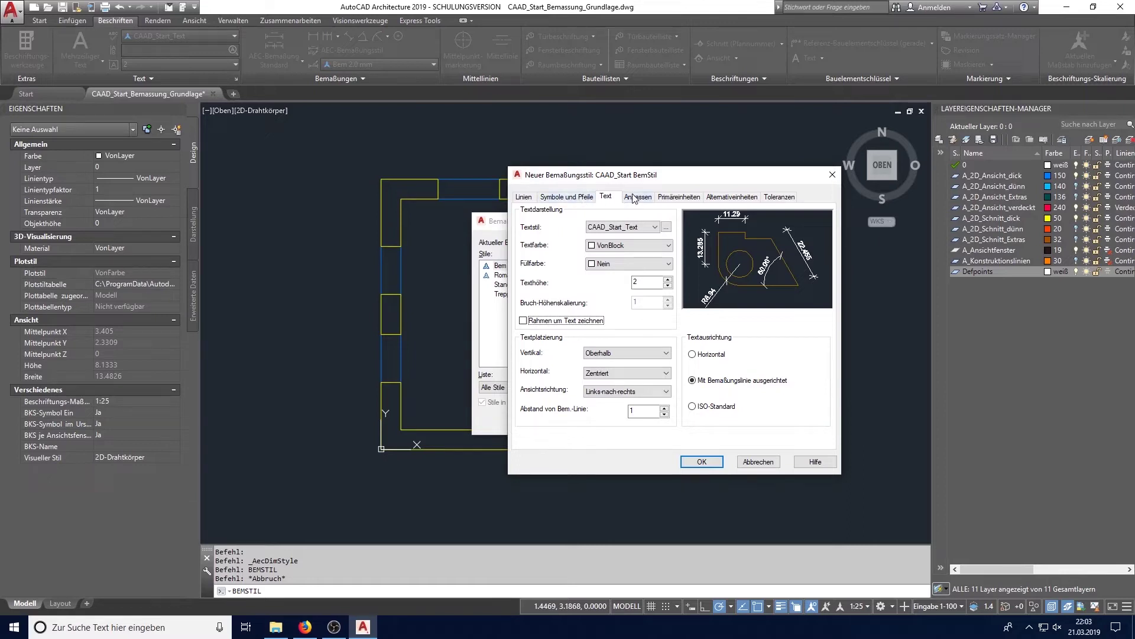
pyautogui.click(679, 197)
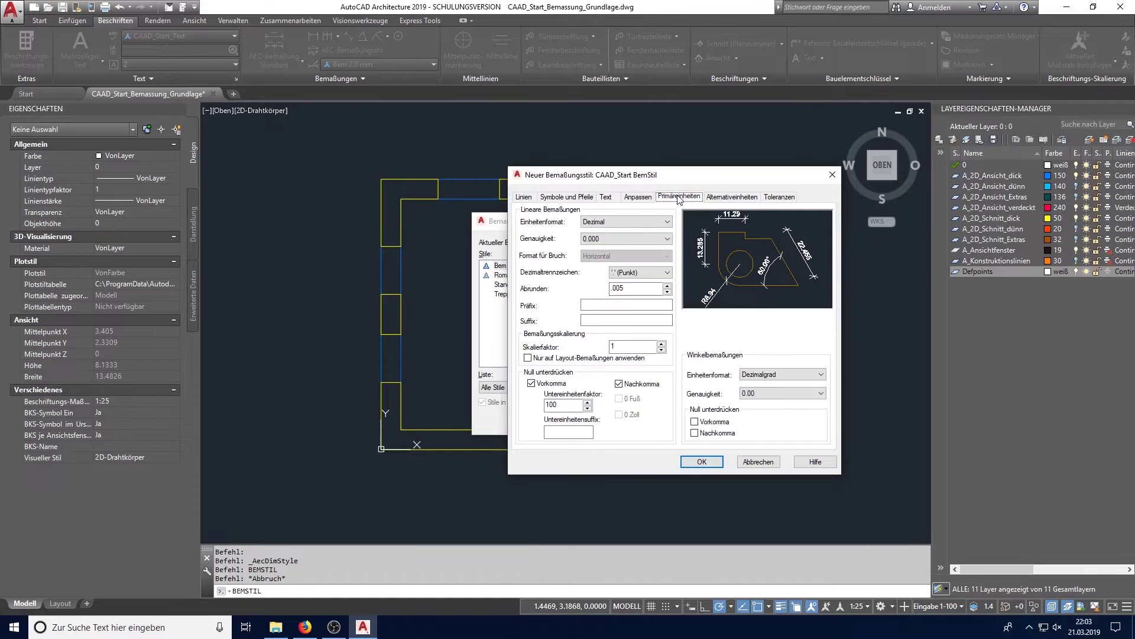
pyautogui.click(636, 223)
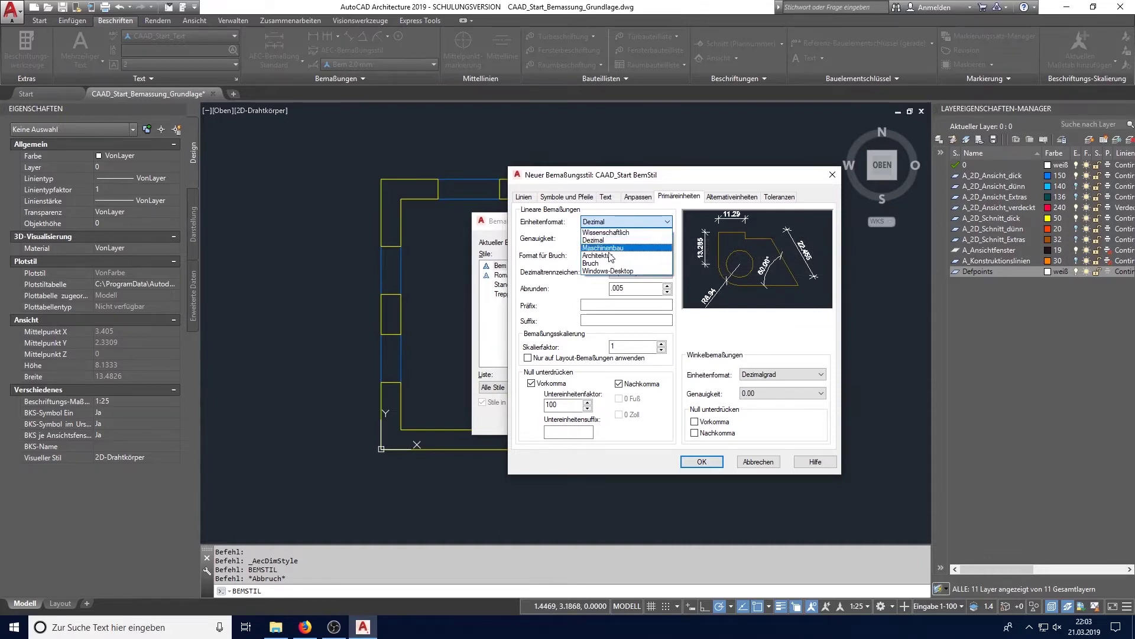
pyautogui.click(669, 222)
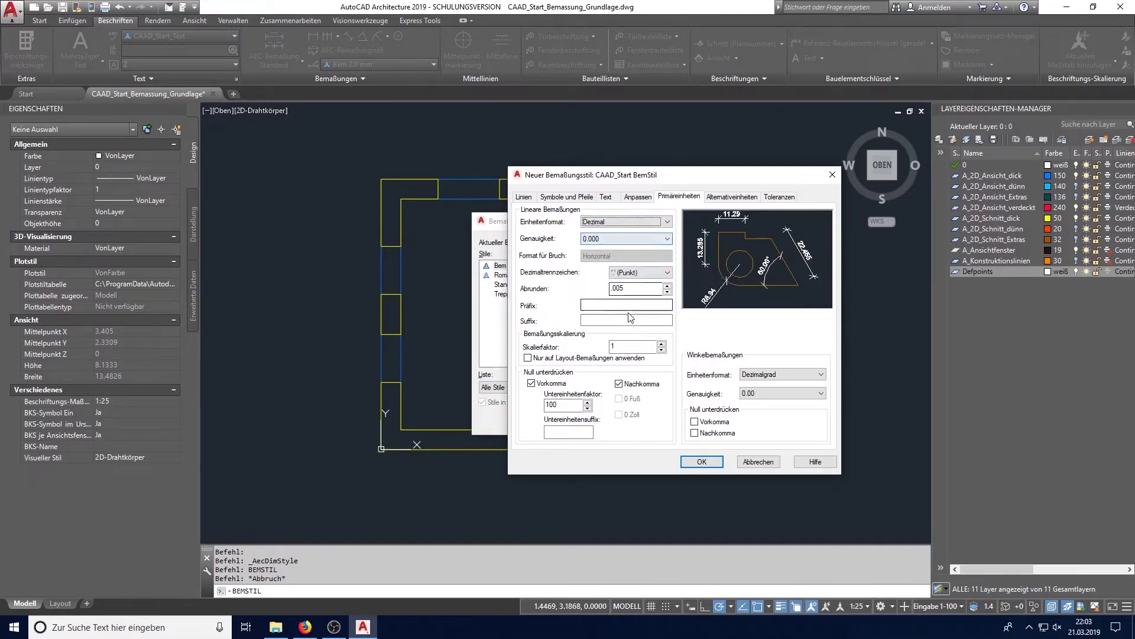
pyautogui.click(604, 304)
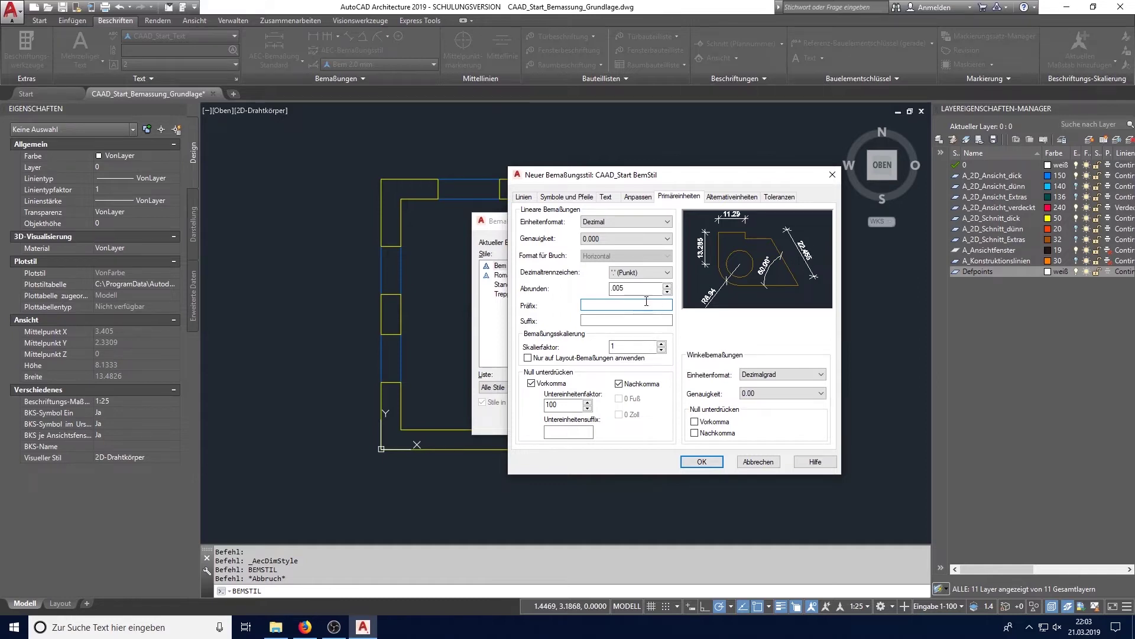
pyautogui.click(608, 318)
pyautogui.hotkey('shift', 'Tab')
# Step: Choose VonLayer as the colour of the new style's dimension lines
pyautogui.click(525, 197)
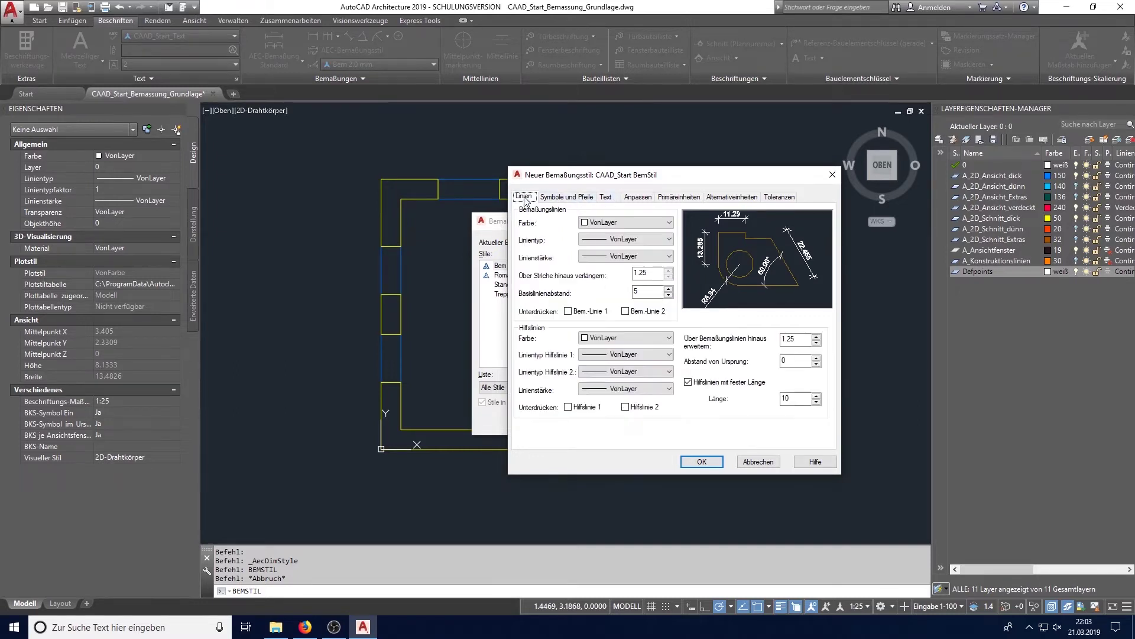
pyautogui.click(624, 222)
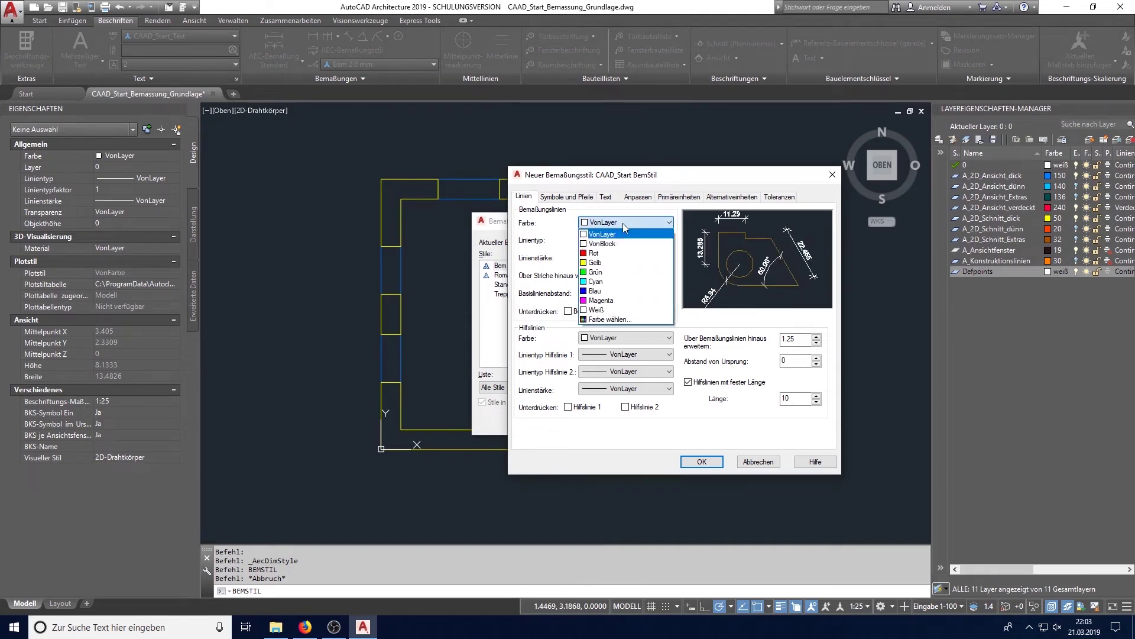
pyautogui.click(615, 237)
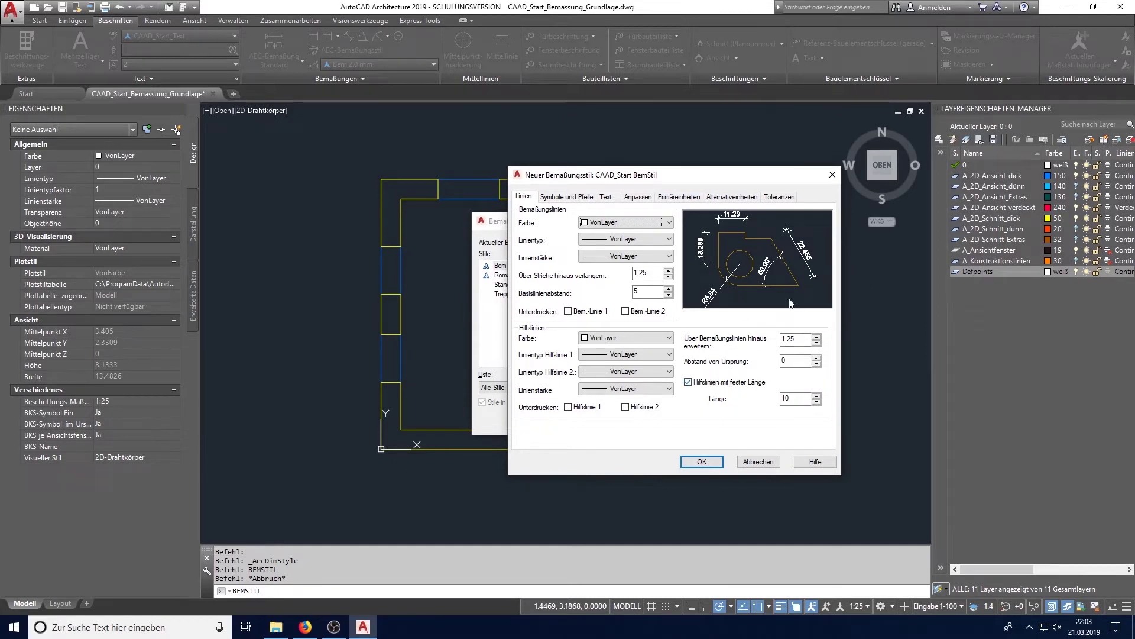
# Step: Set the extension lines' offset from origin to 3 and give them a fixed length of 5
pyautogui.click(729, 386)
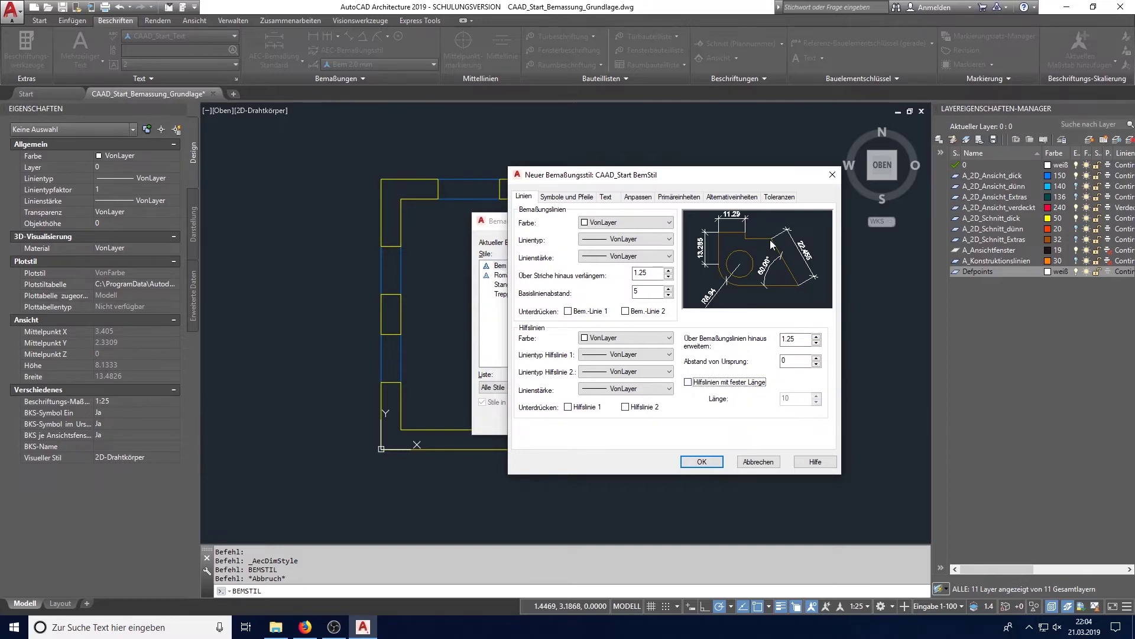
pyautogui.doubleClick(786, 361)
pyautogui.write('3')
pyautogui.press('Tab')
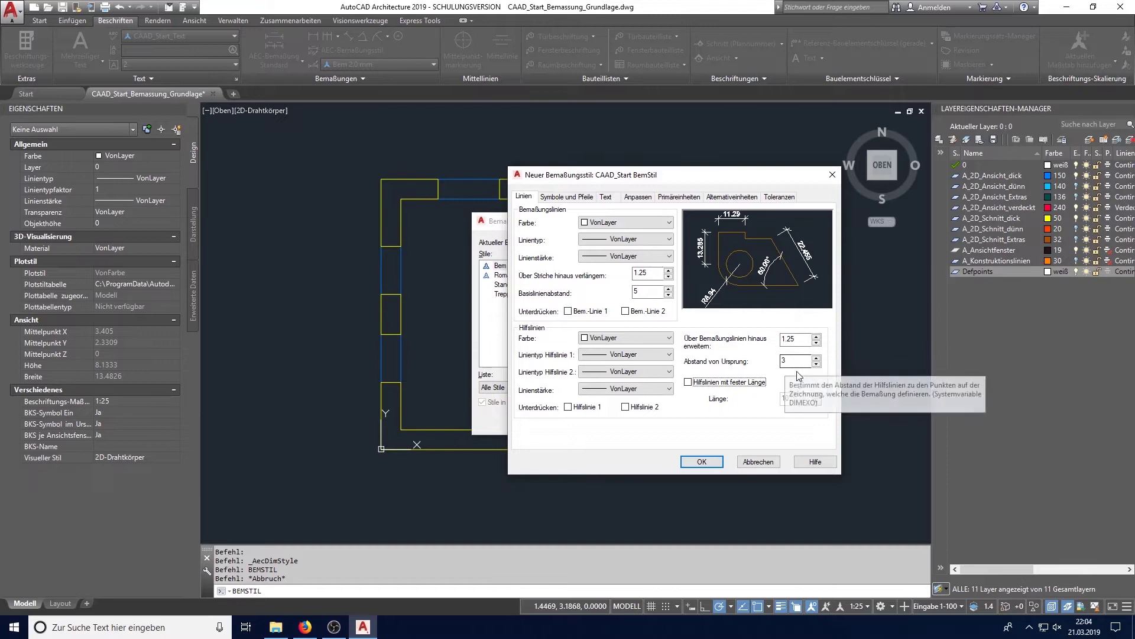
pyautogui.click(744, 383)
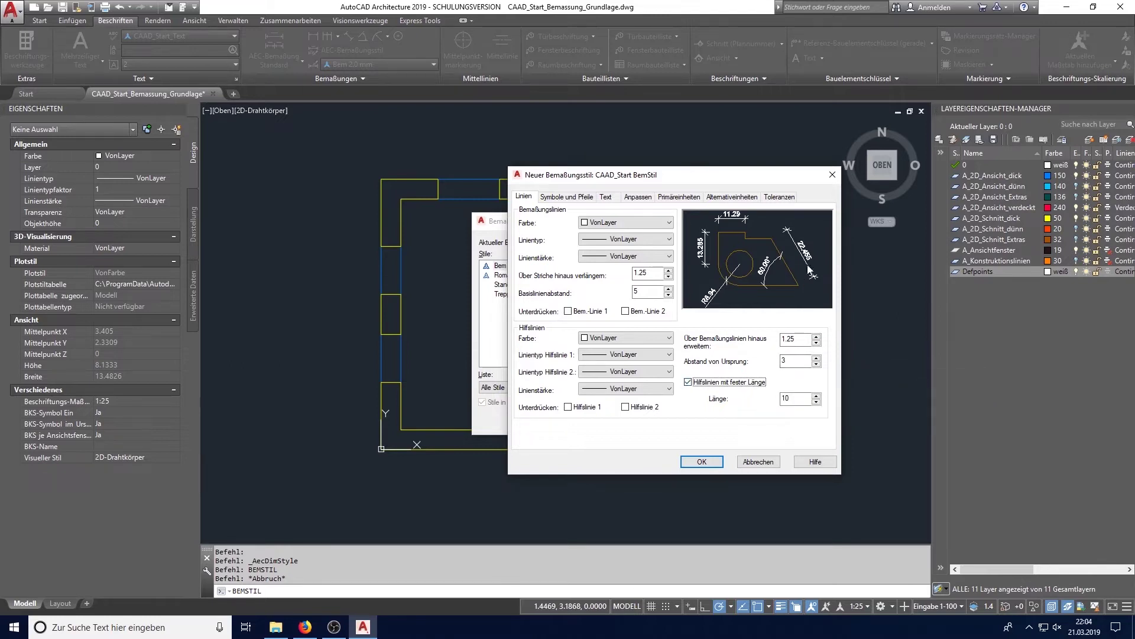
pyautogui.doubleClick(798, 402)
pyautogui.write('5')
# Step: Review the new style's fit options, annotative scaling and text settings
pyautogui.moveTo(644, 181); pyautogui.dragTo(707, 182)
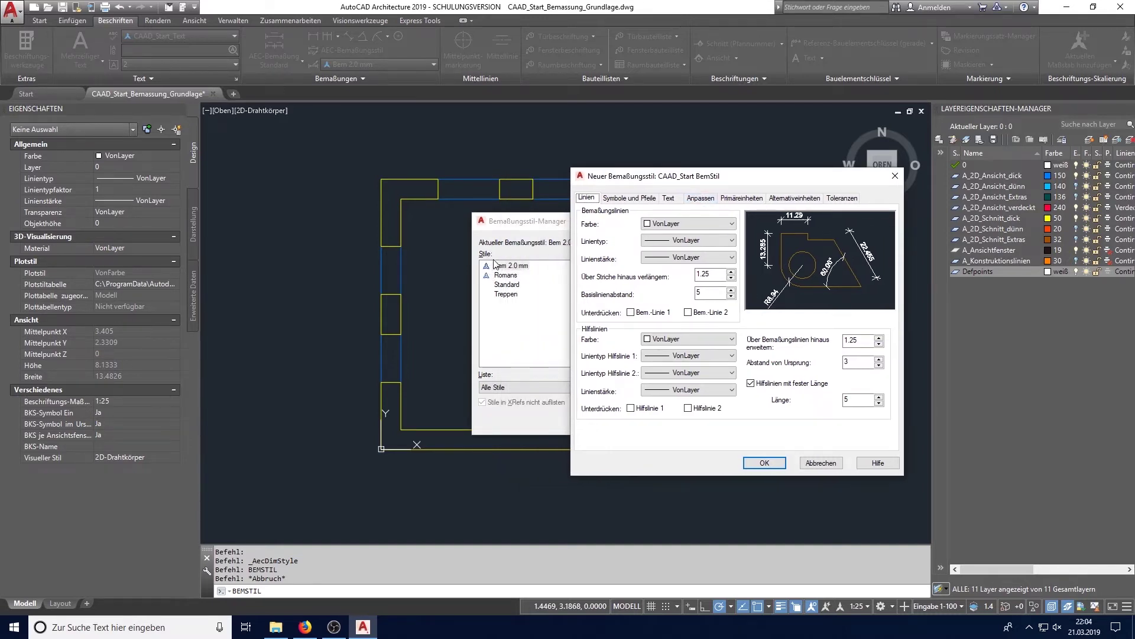
pyautogui.click(701, 199)
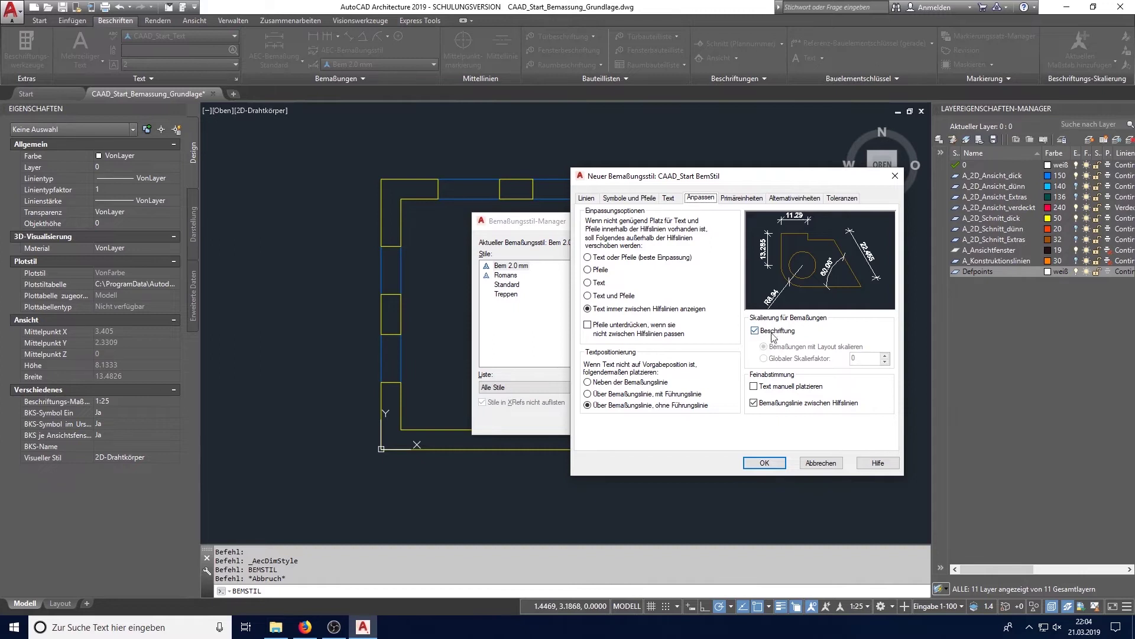
pyautogui.click(668, 199)
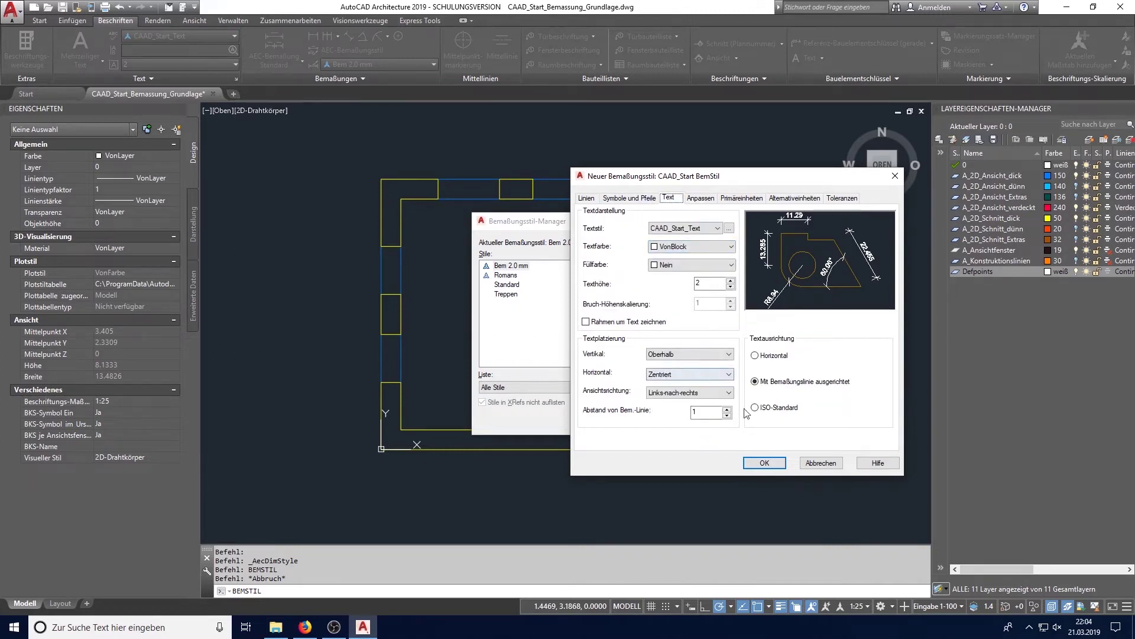
# Step: Save the new dimension style, close the style manager and check that CAAD_Start BemStil is the current style
pyautogui.click(764, 463)
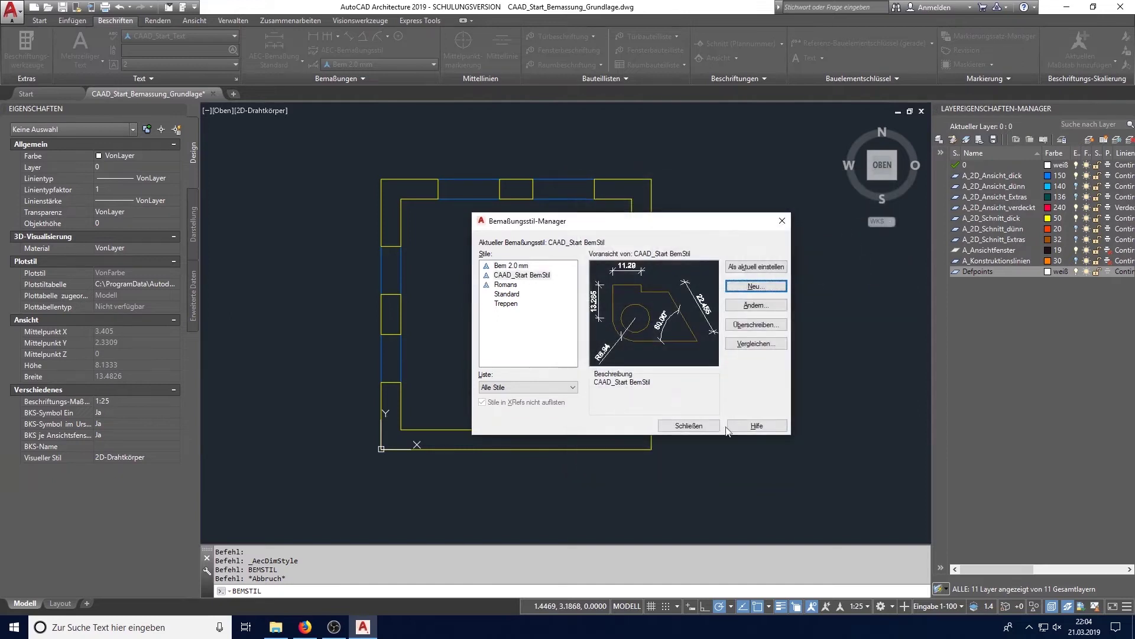
pyautogui.click(689, 426)
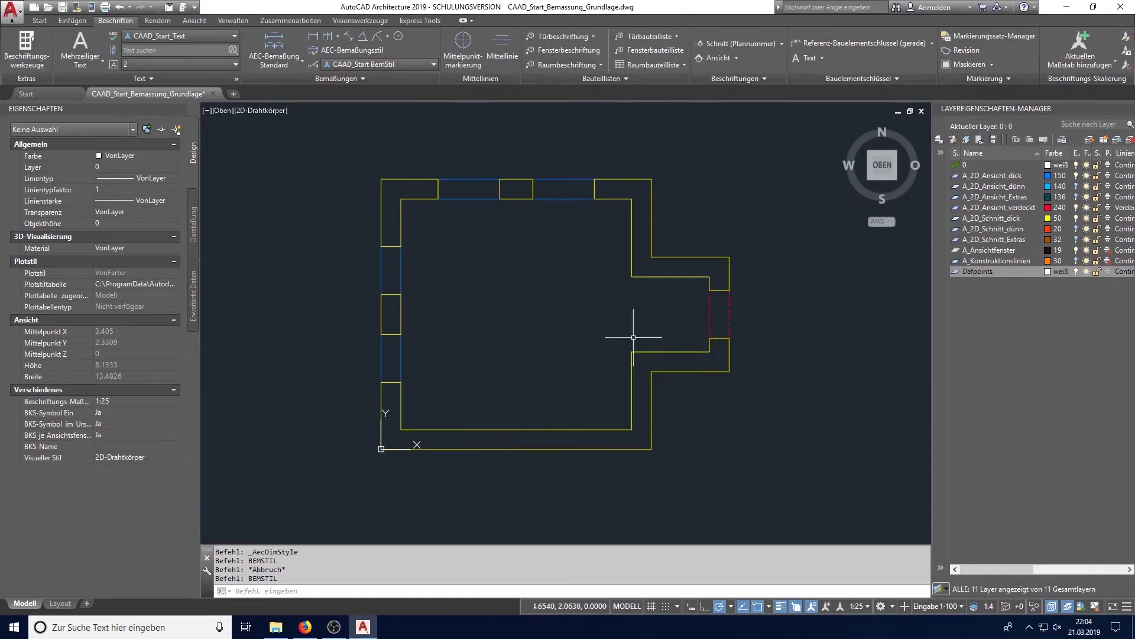
pyautogui.click(394, 65)
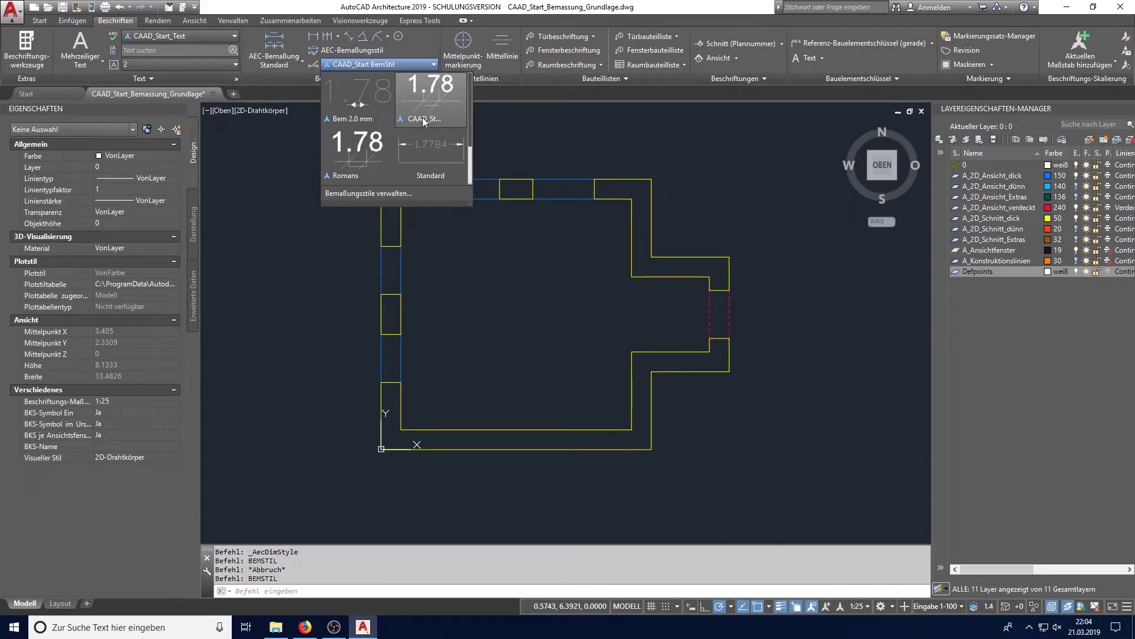
pyautogui.click(402, 63)
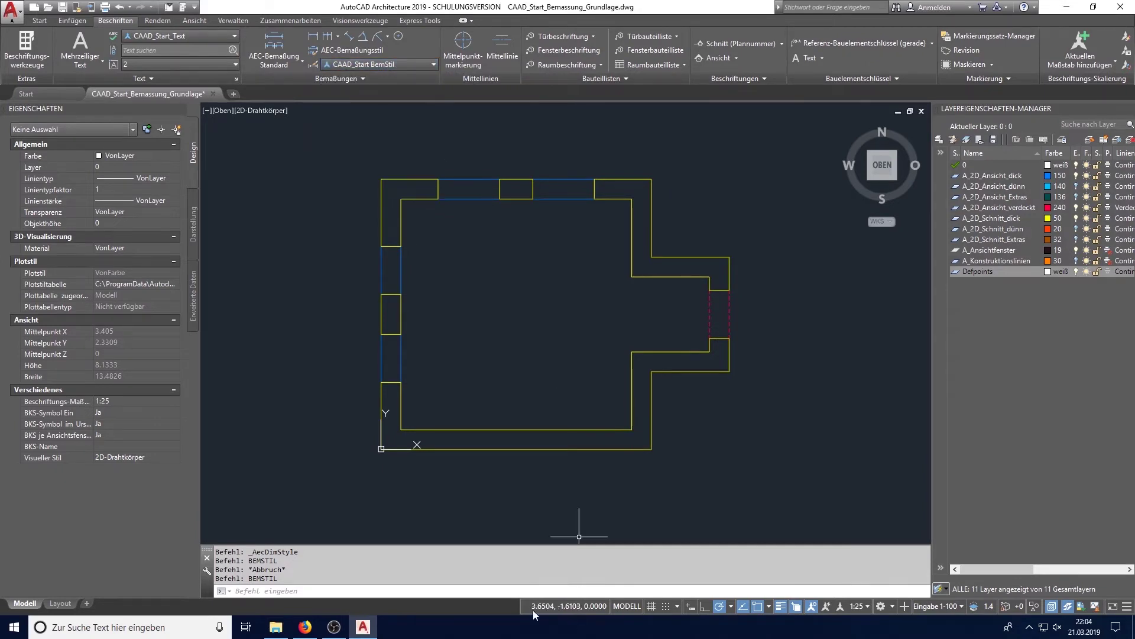
# Step: Add an AEC dimension chain with DIMADD through the six wall and window corner points of the plan's outer left wall, placed outside it
pyautogui.write('dimadd')
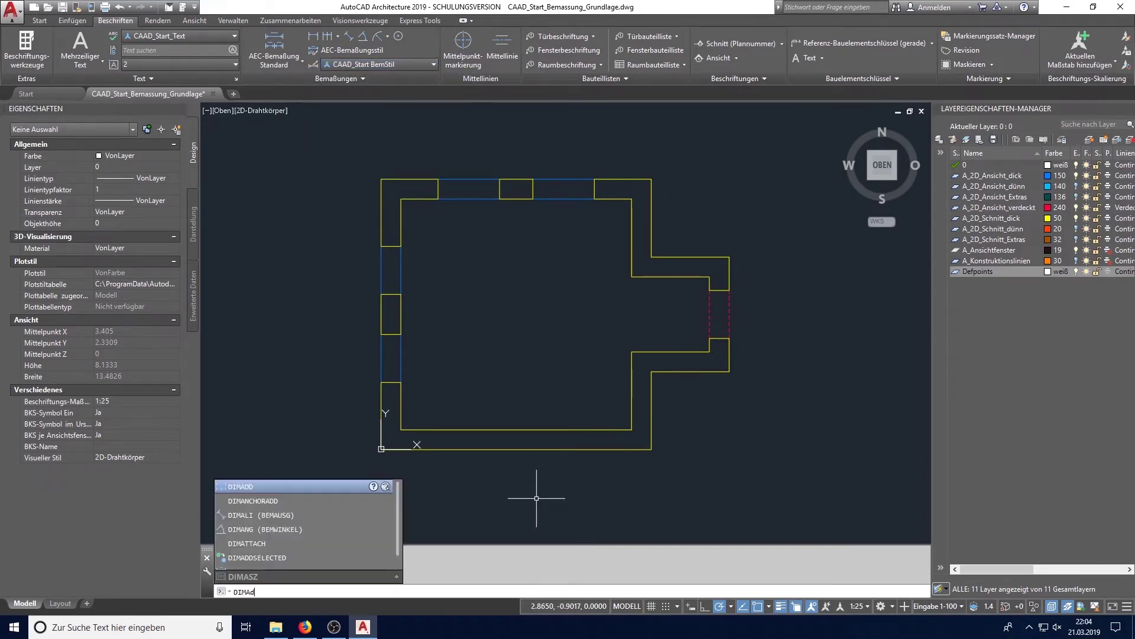
pyautogui.press('Return')
pyautogui.press('Return')
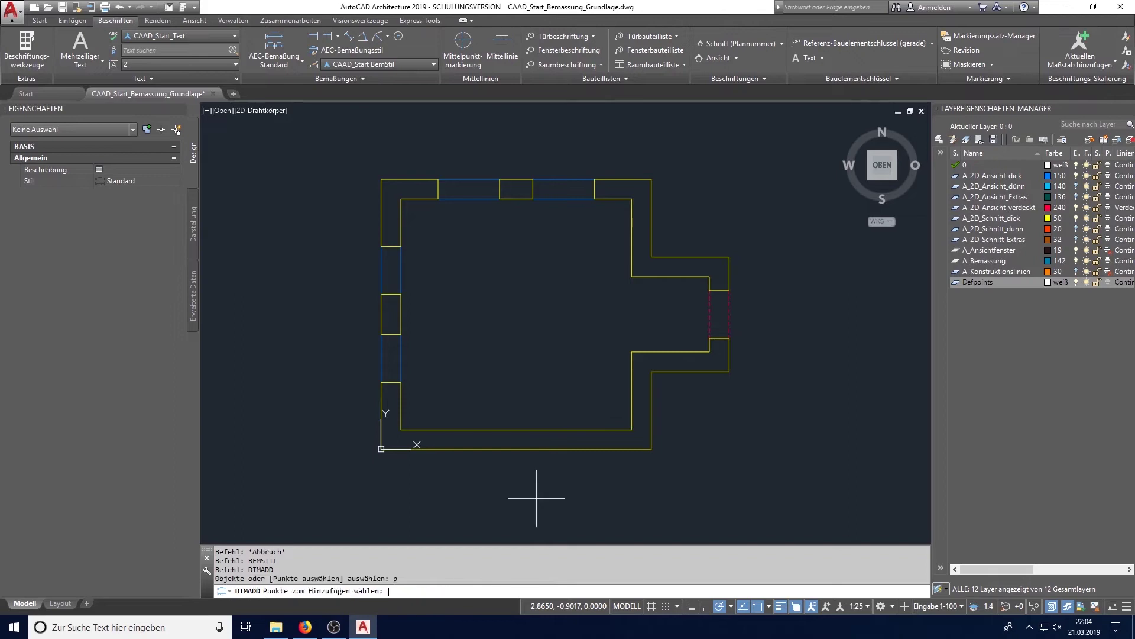
pyautogui.click(382, 448)
pyautogui.click(382, 383)
pyautogui.click(382, 334)
pyautogui.click(381, 294)
pyautogui.click(382, 246)
pyautogui.click(381, 179)
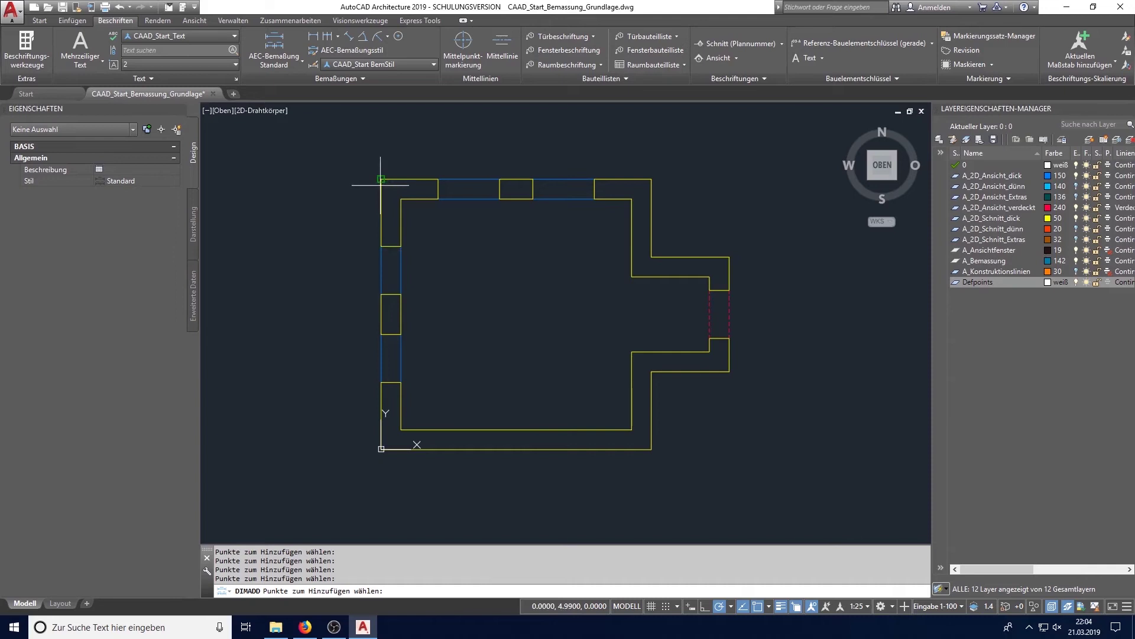
pyautogui.press('Return')
pyautogui.click(330, 237)
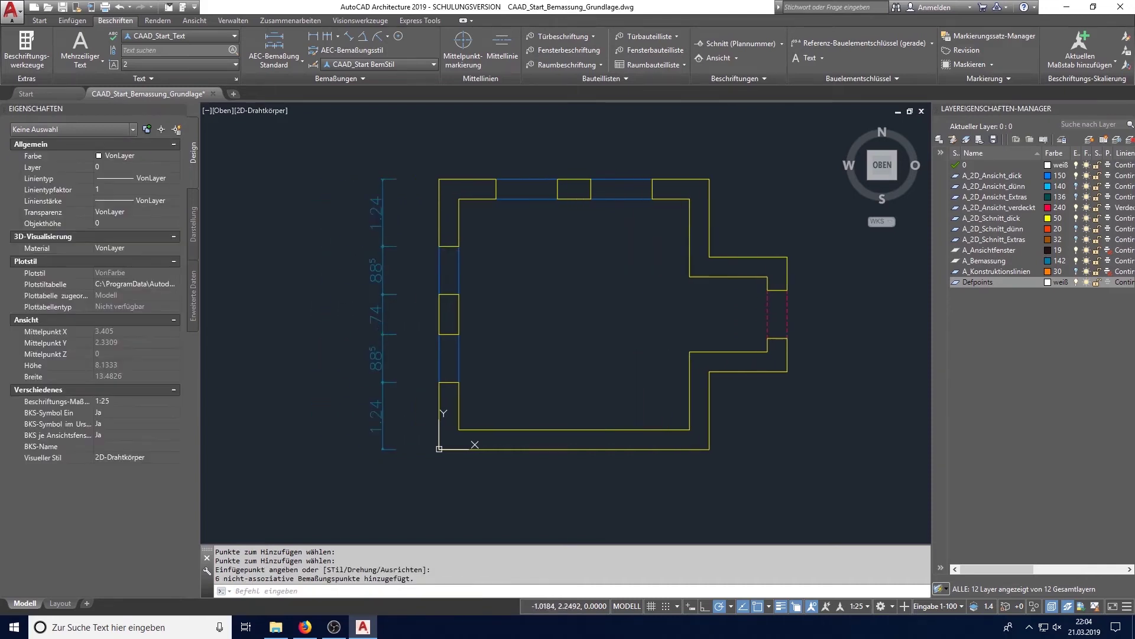
# Step: Inspect the new dimension chain's text and end marks, and open the AEC dimension styles with the AECDIMSTYLE command
pyautogui.scroll(3, 379, 372)
pyautogui.scroll(4, 385, 343)
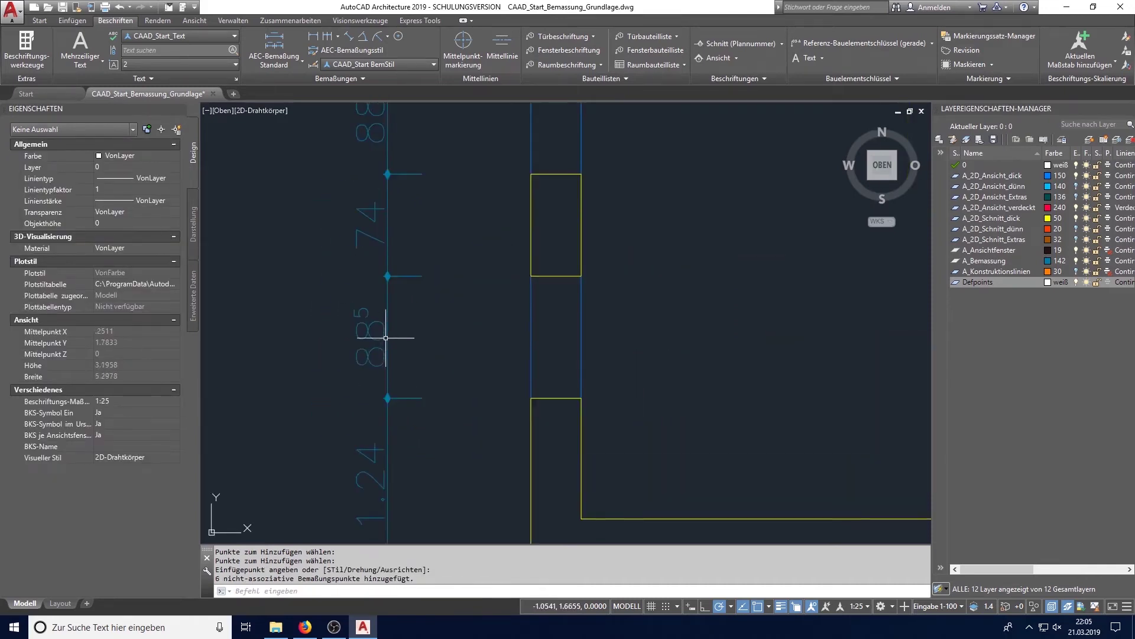
pyautogui.scroll(3, 381, 242)
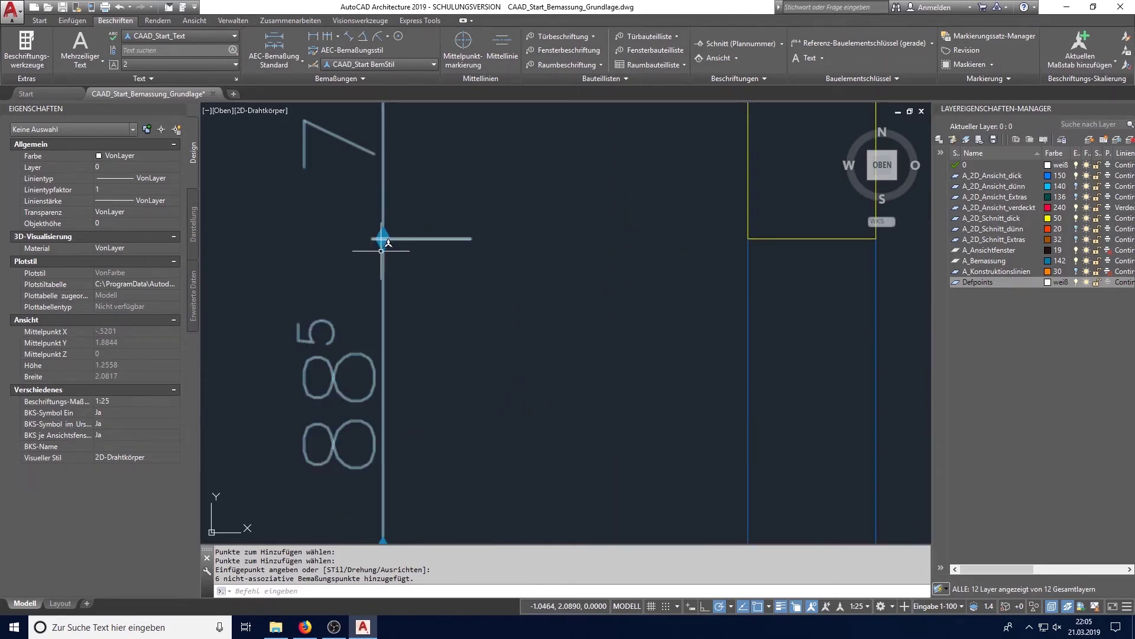
pyautogui.scroll(-6, 369, 235)
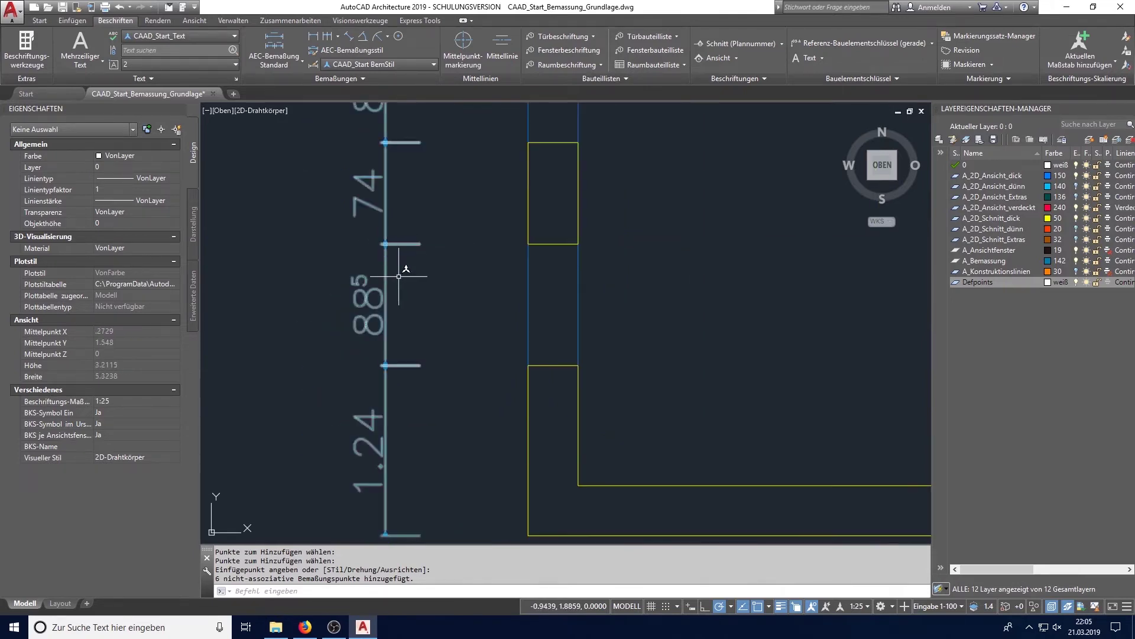
pyautogui.scroll(-3, 396, 304)
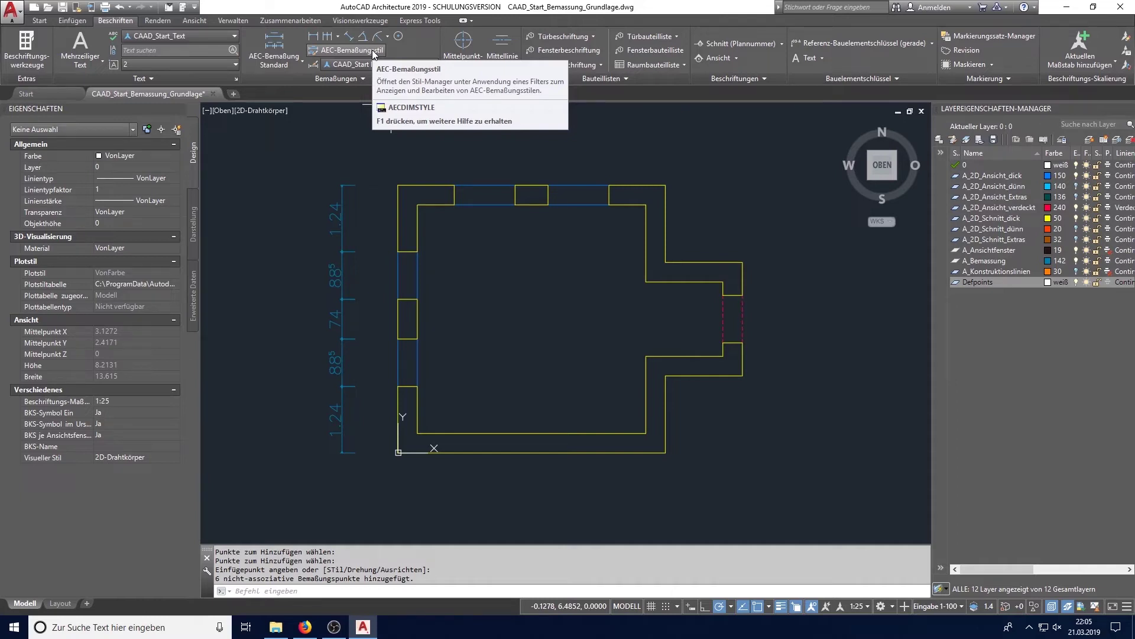
pyautogui.write('aecdimsy')
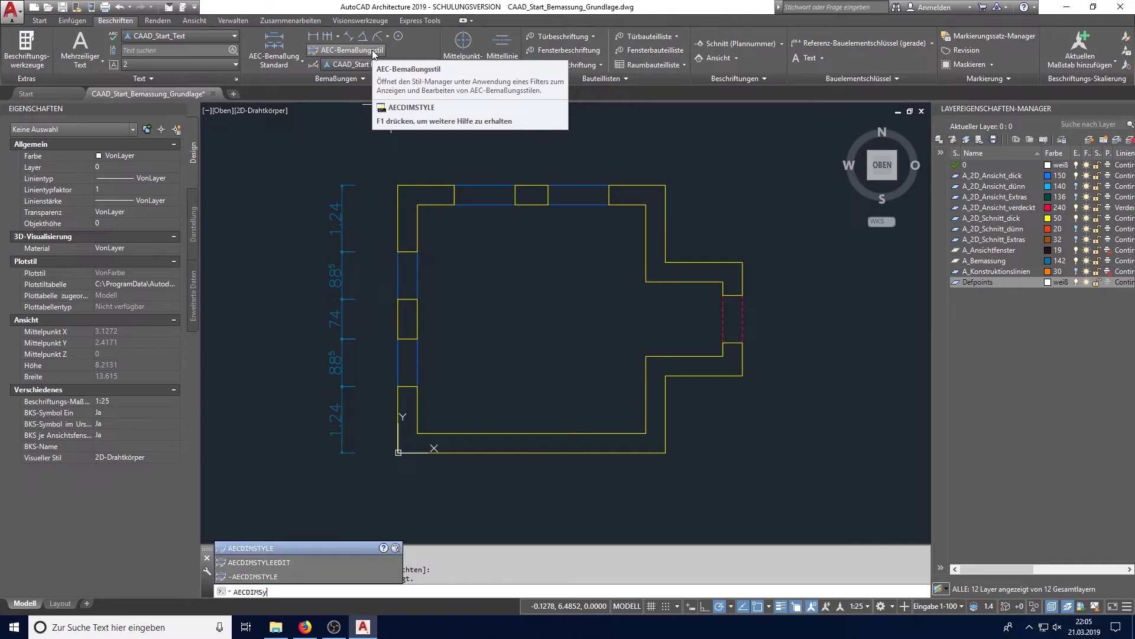
pyautogui.press('BackSpace')
pyautogui.write('t')
pyautogui.press('Return')
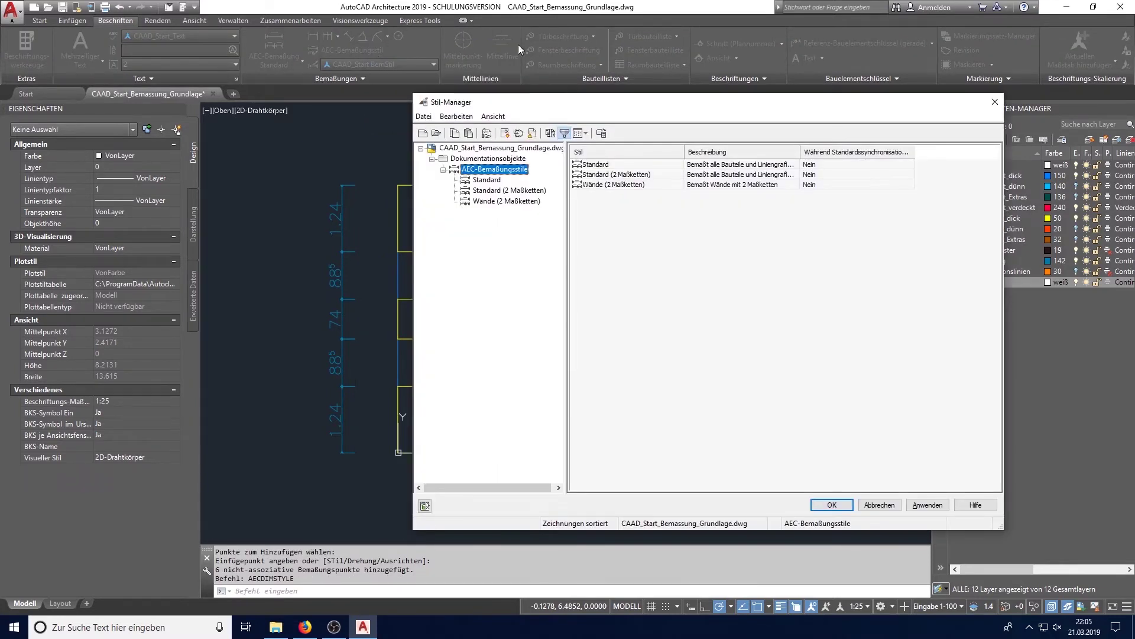
pyautogui.moveTo(688, 109); pyautogui.dragTo(647, 113)
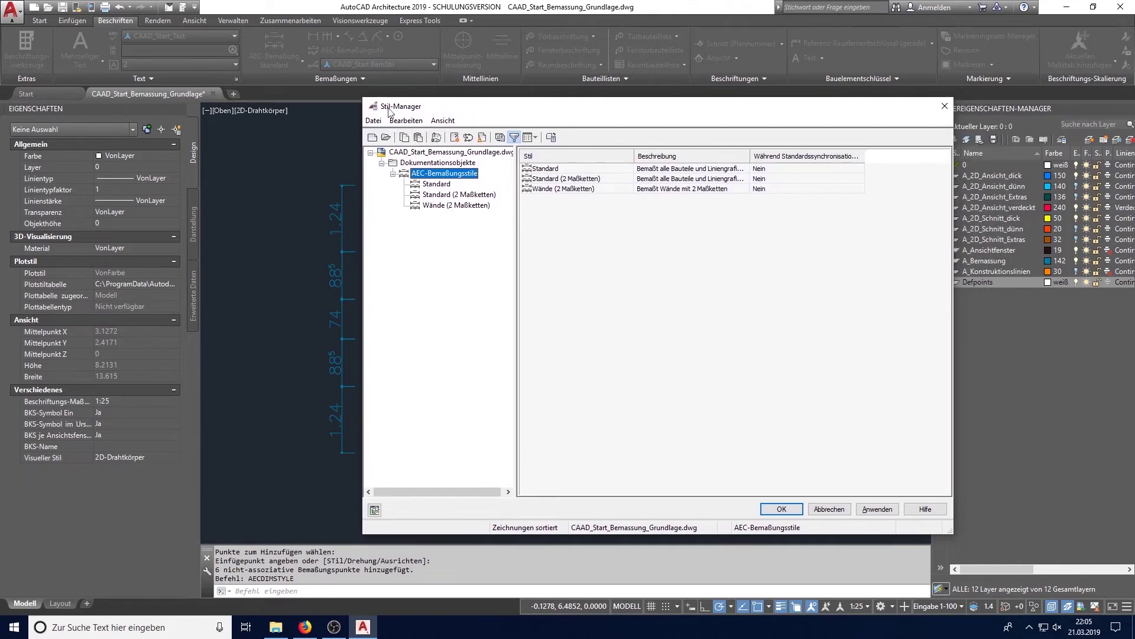
pyautogui.moveTo(360, 99); pyautogui.dragTo(401, 138)
pyautogui.moveTo(512, 152); pyautogui.dragTo(486, 132)
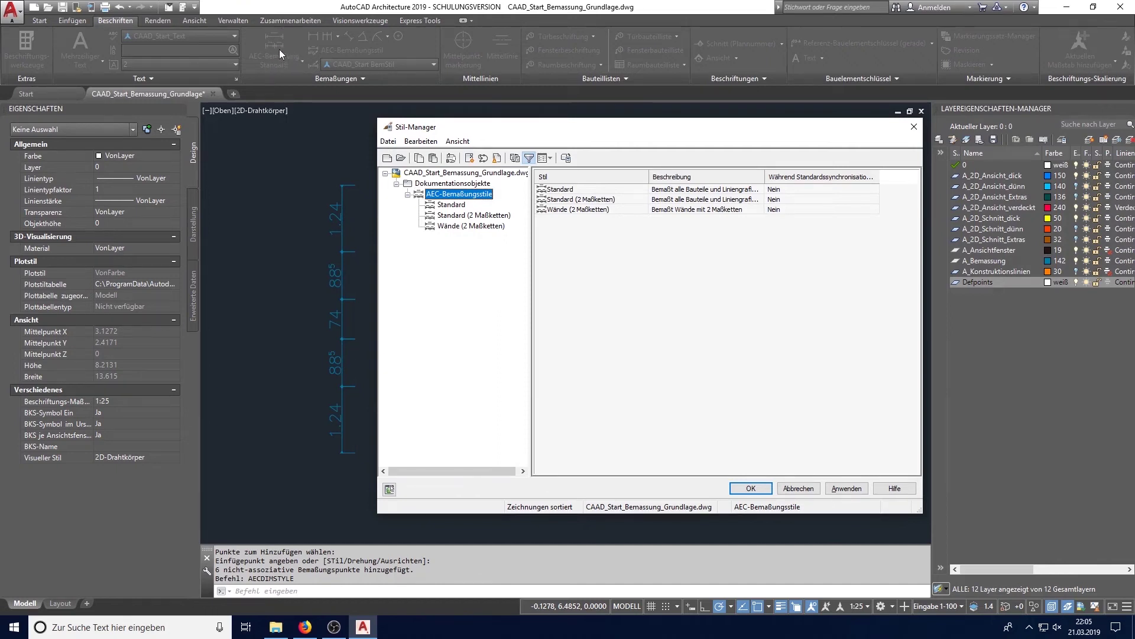
# Step: Examine the Standard AEC dimension style's general settings and its display representations for the different plan scales
pyautogui.click(450, 205)
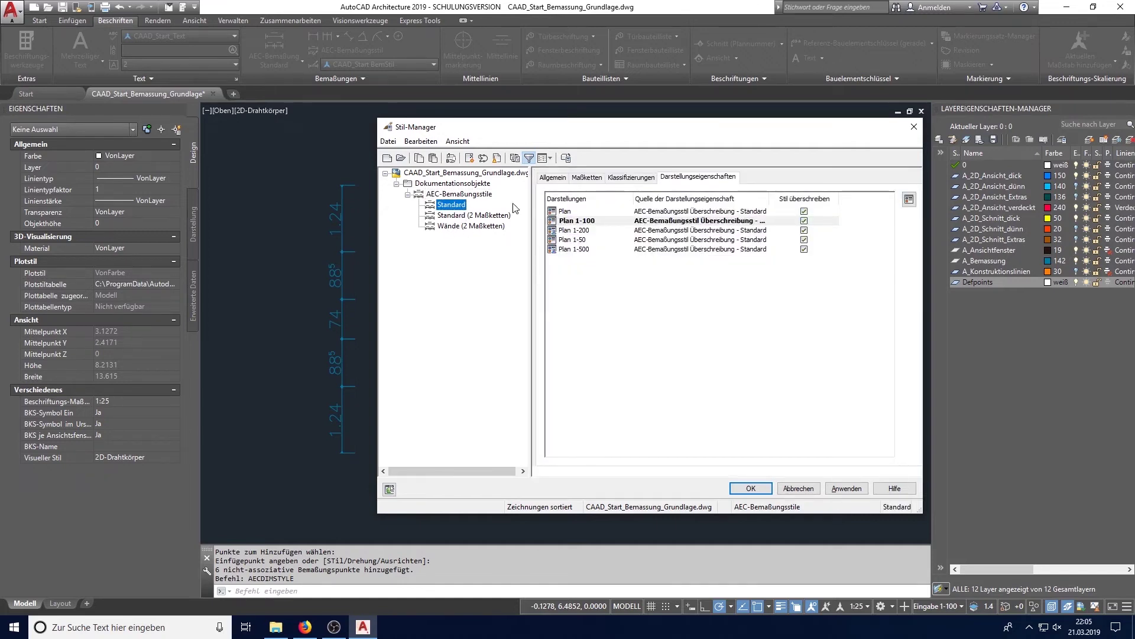
pyautogui.moveTo(679, 131); pyautogui.dragTo(648, 129)
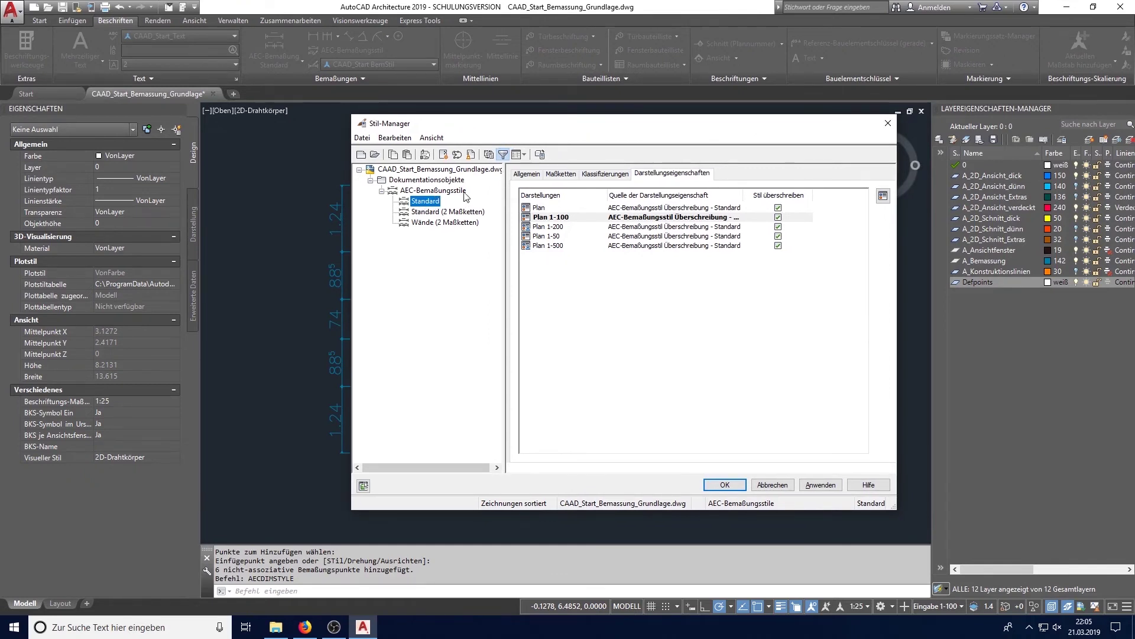
pyautogui.click(528, 175)
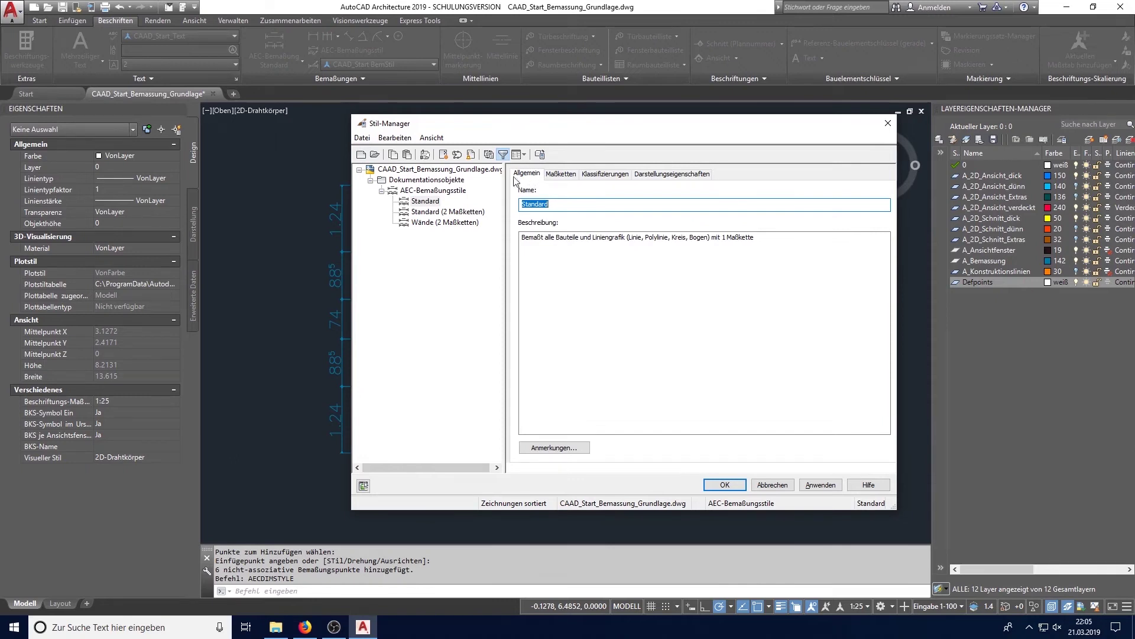
pyautogui.click(673, 177)
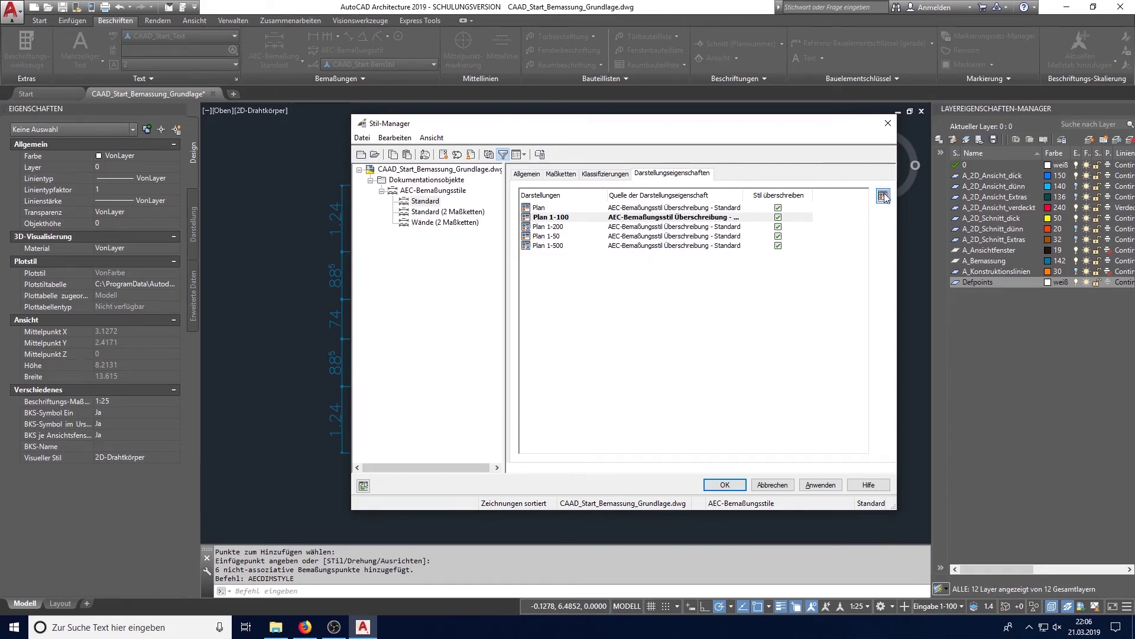
pyautogui.click(690, 218)
pyautogui.click(691, 236)
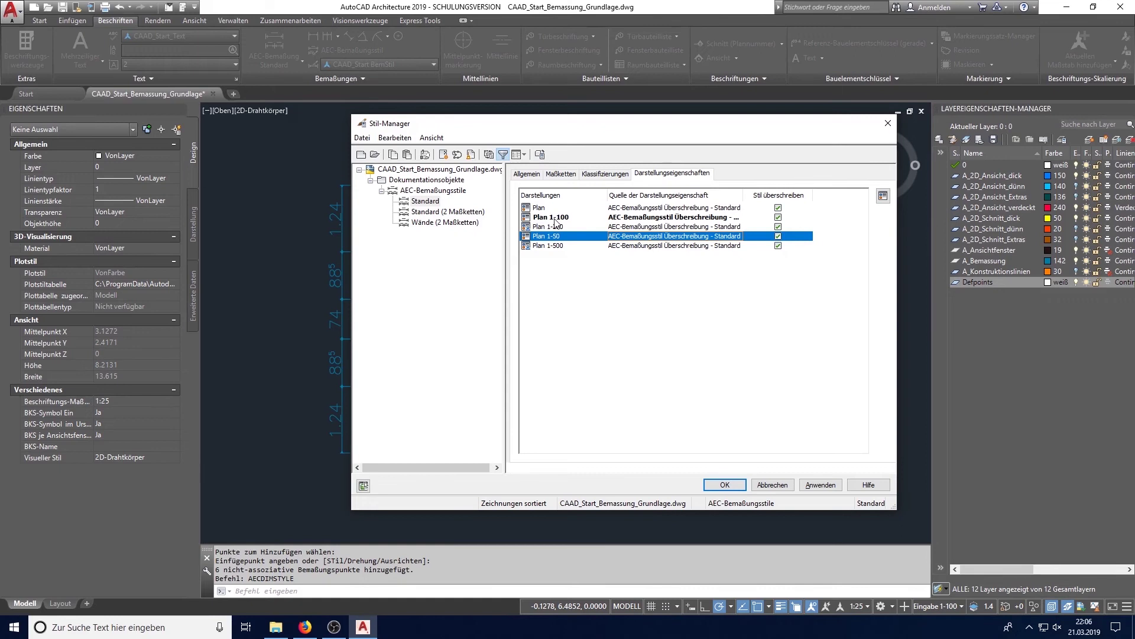
# Step: Assign CAAD_Start BemStil to the Standard AEC style's Plan 1-100 representation, turn off fixed-length extension lines and apply the changes
pyautogui.click(663, 218)
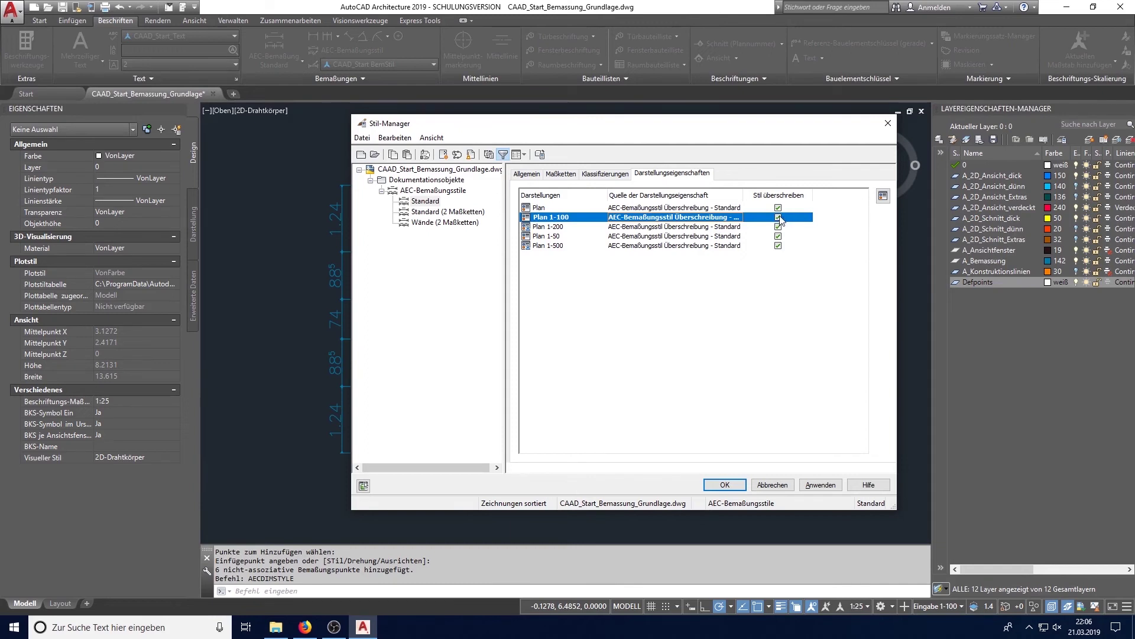
pyautogui.click(883, 195)
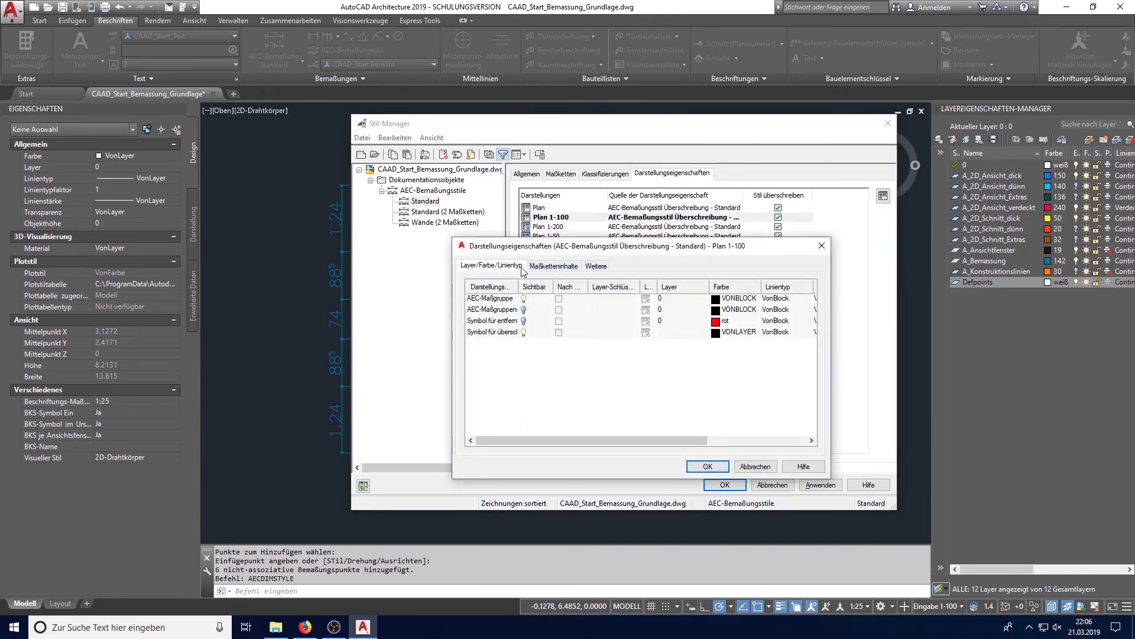
pyautogui.moveTo(518, 287); pyautogui.dragTo(562, 285)
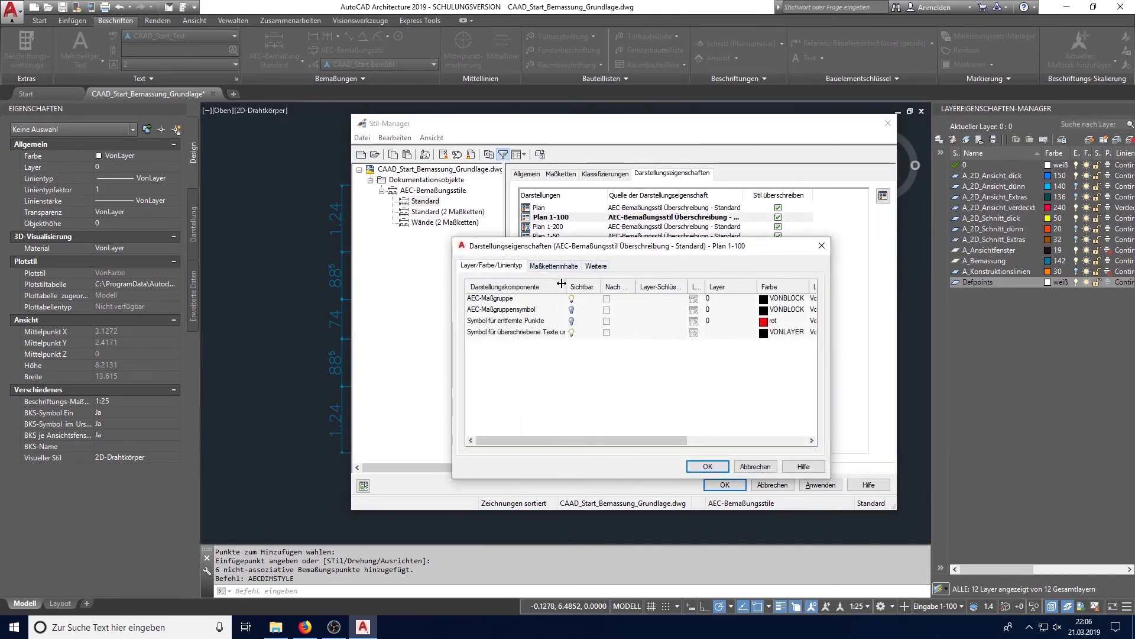
pyautogui.click(598, 266)
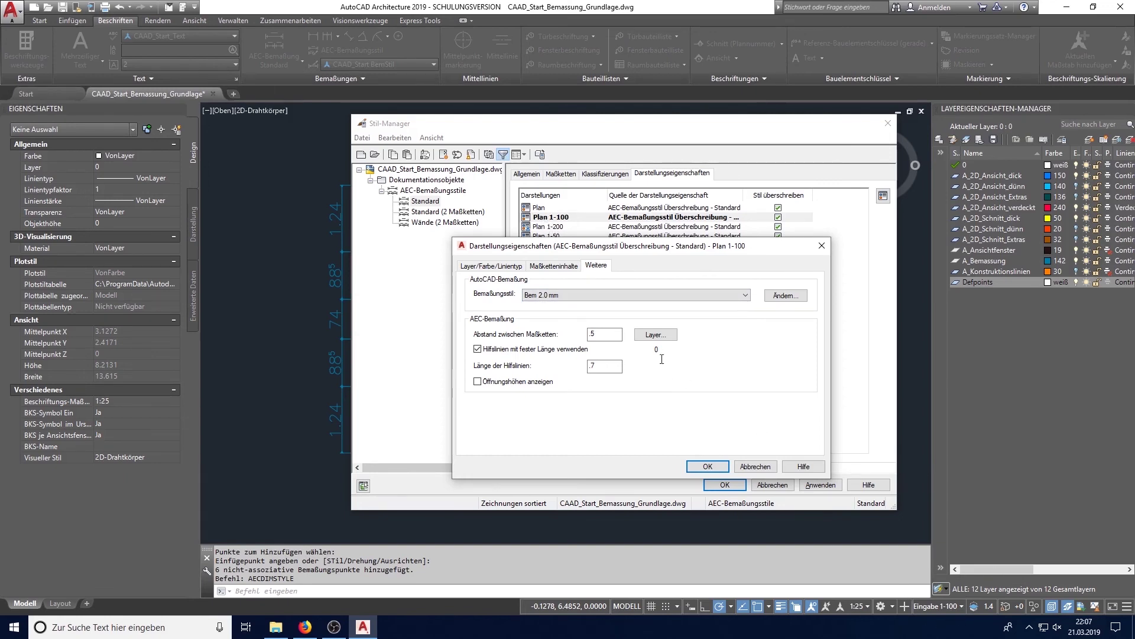
pyautogui.click(587, 295)
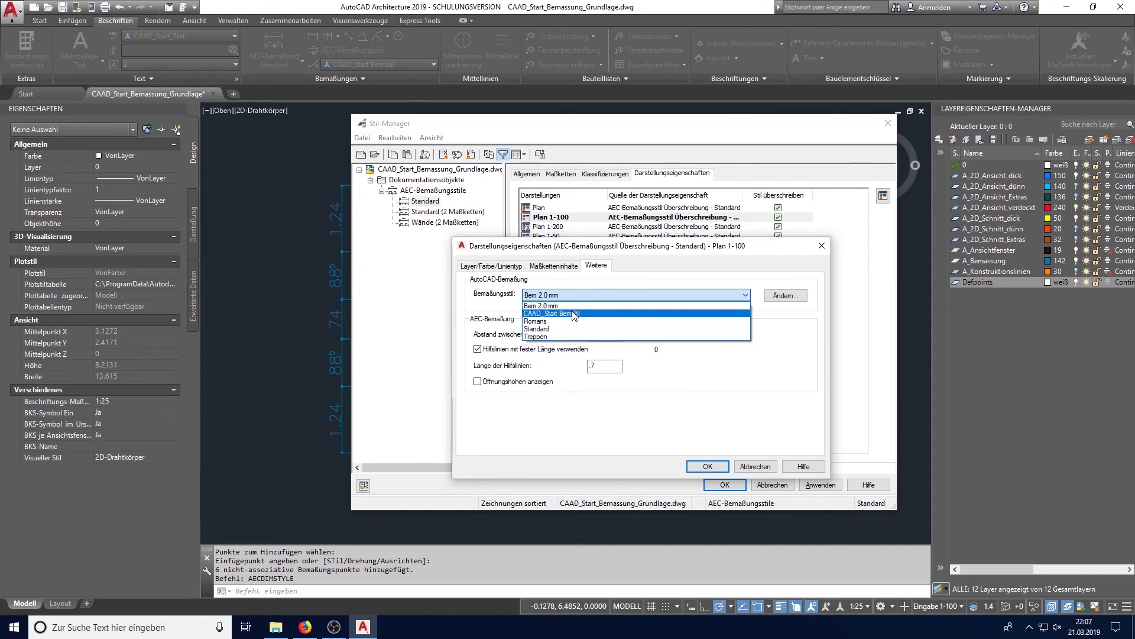
pyautogui.click(574, 314)
pyautogui.click(550, 350)
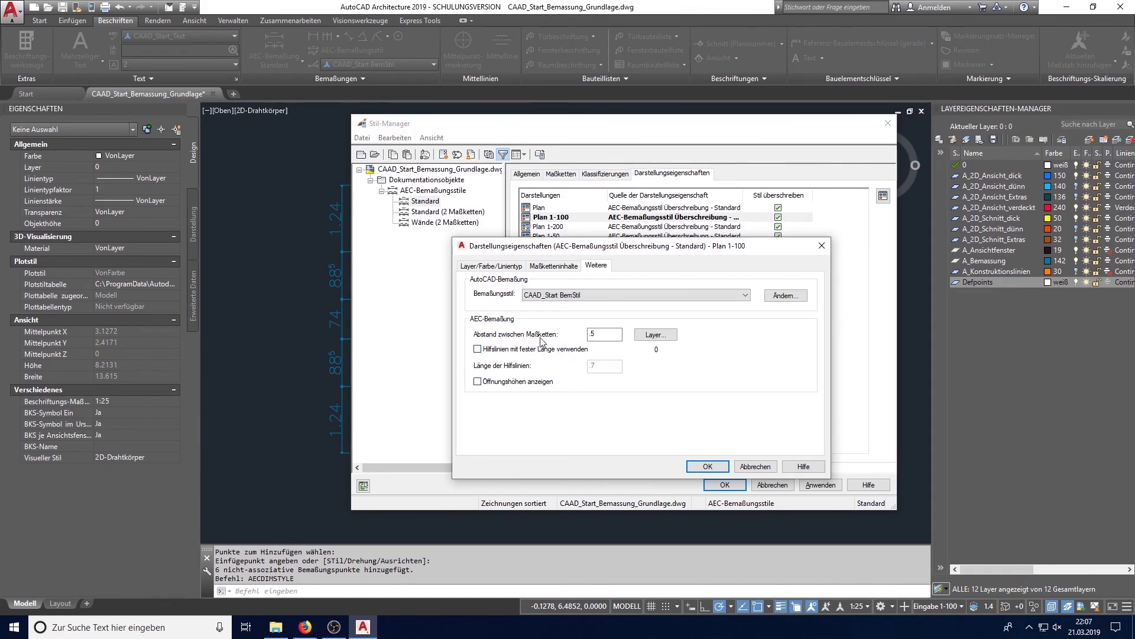
pyautogui.click(709, 466)
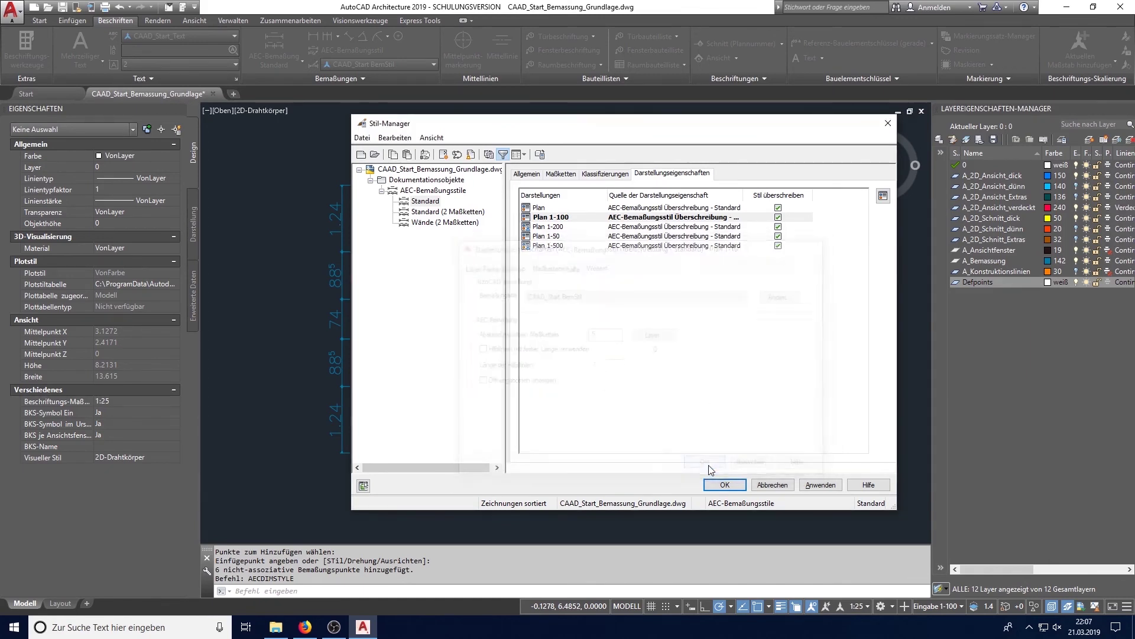
pyautogui.click(814, 485)
pyautogui.click(725, 485)
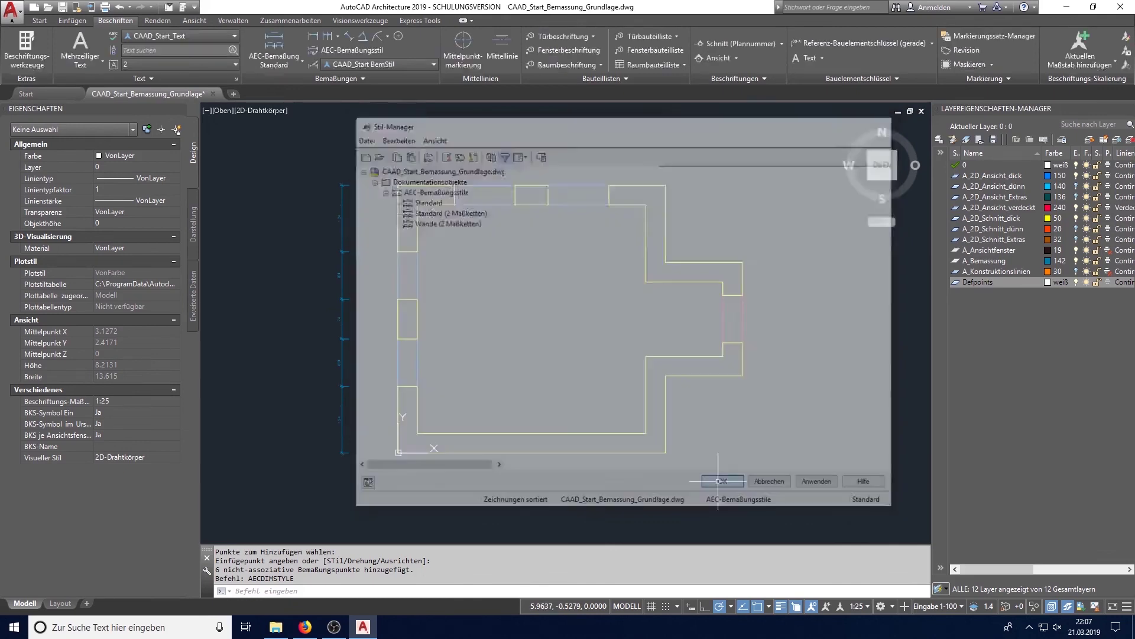
# Step: Modify the CAAD_Start BemStil dimension style by setting its text height to 5
pyautogui.scroll(5, 344, 340)
pyautogui.moveTo(344, 340)
pyautogui.mouseDown(button='middle')
pyautogui.moveTo(421, 408)
pyautogui.moveTo(420, 392)
pyautogui.moveTo(476, 377)
pyautogui.moveTo(533, 246)
pyautogui.mouseUp(button='middle')
pyautogui.scroll(2, 471, 457)
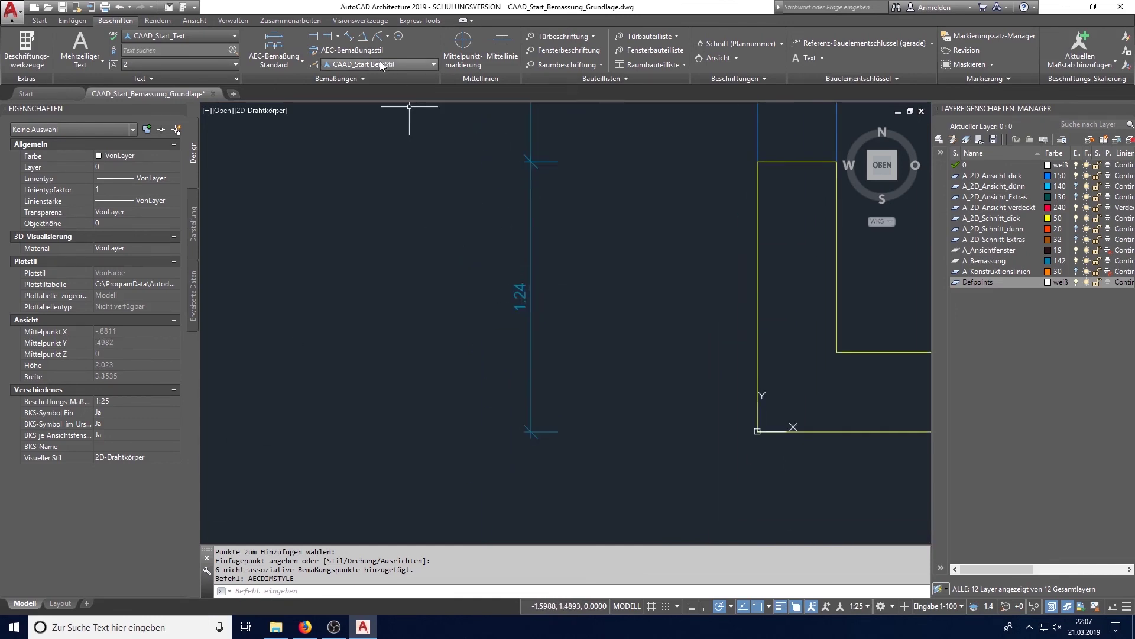
pyautogui.click(401, 65)
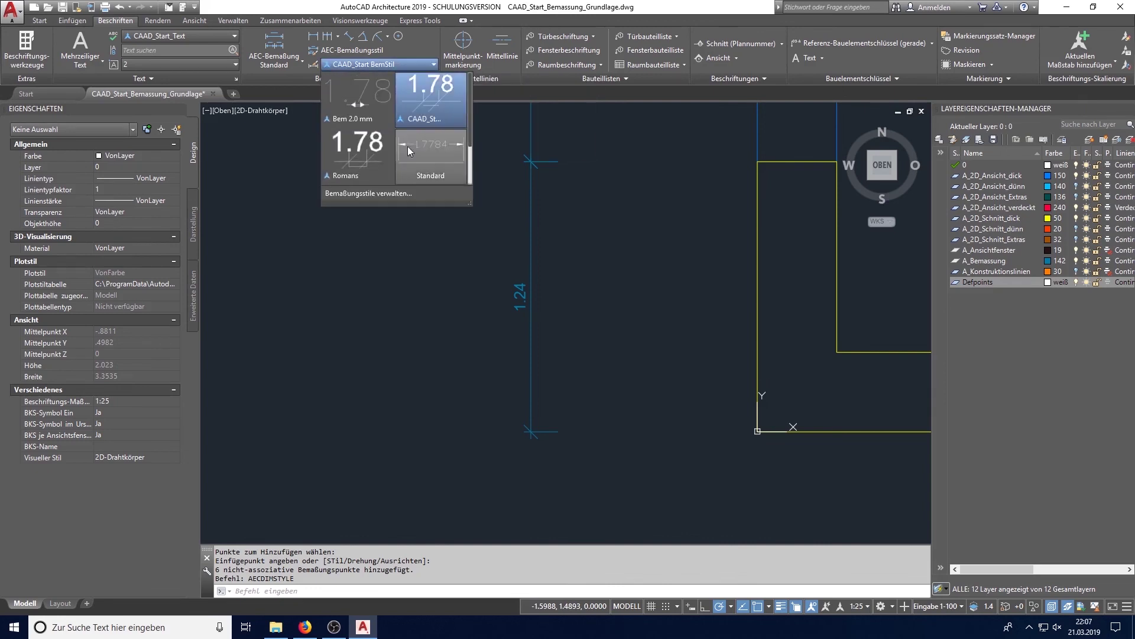
pyautogui.click(375, 193)
pyautogui.moveTo(580, 204); pyautogui.dragTo(812, 199)
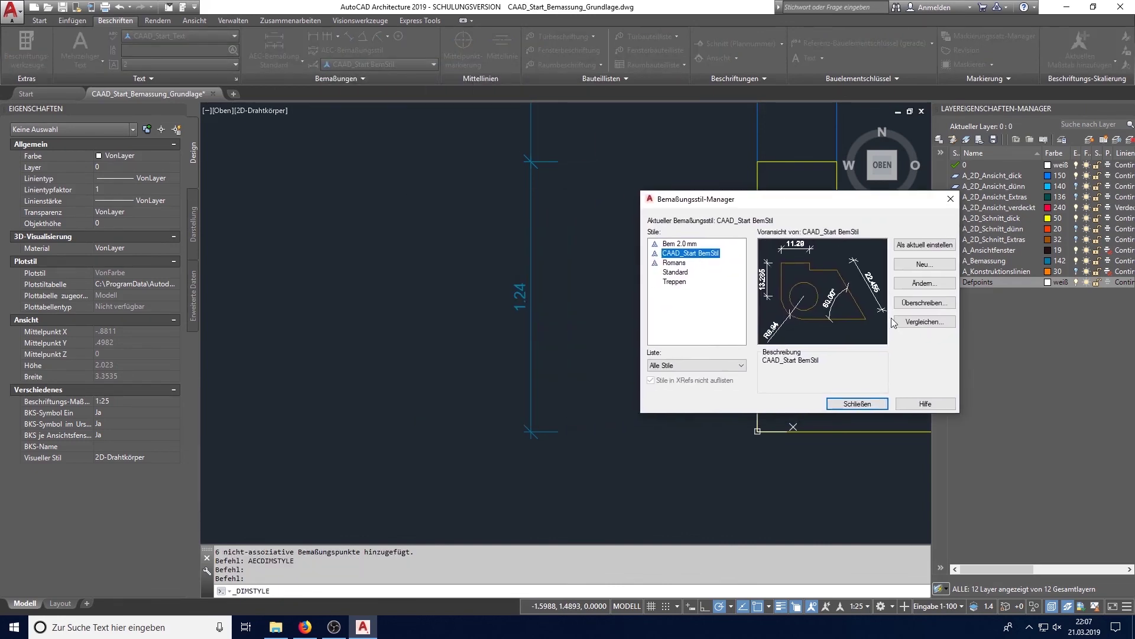
pyautogui.click(924, 284)
pyautogui.doubleClick(704, 283)
pyautogui.write('5')
pyautogui.click(758, 463)
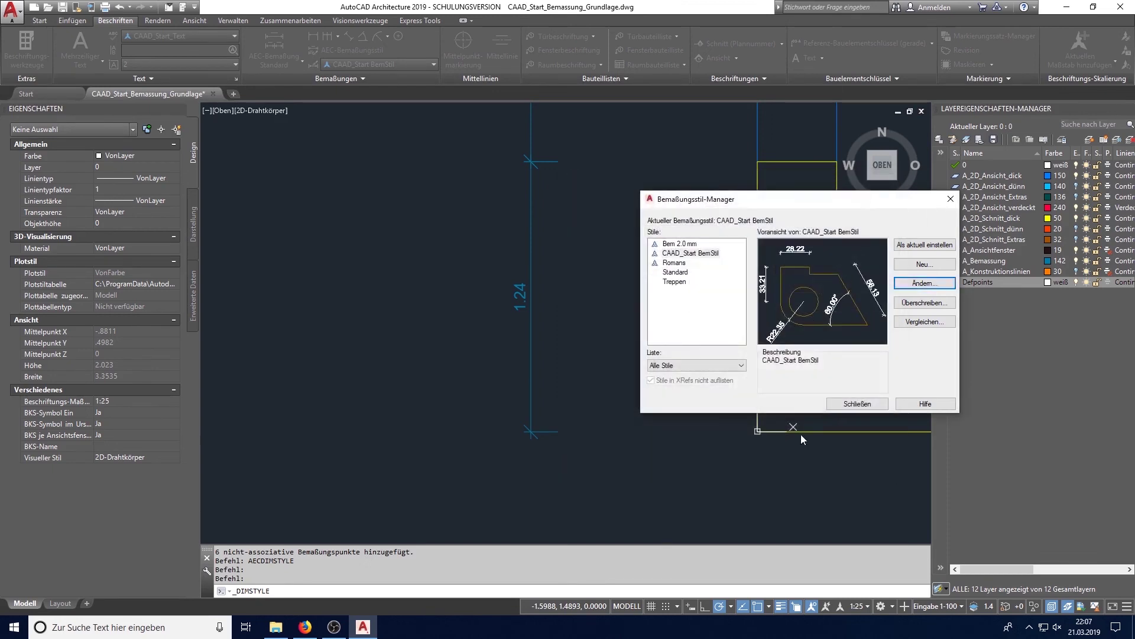
pyautogui.click(857, 405)
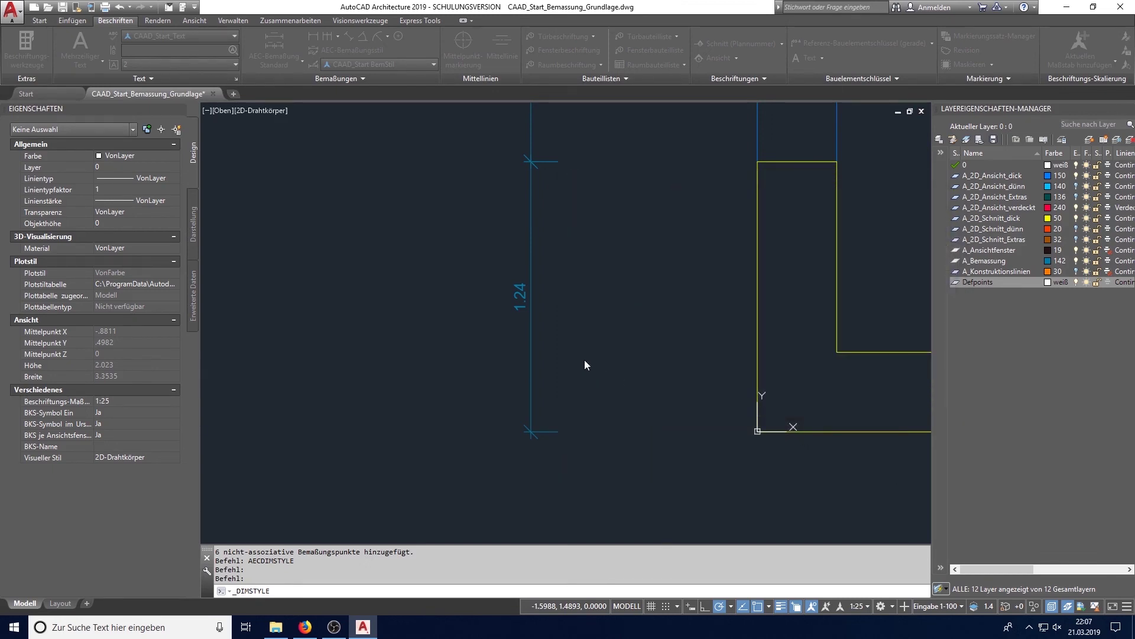
# Step: Regenerate the drawing and check the text size along the left wall's dimension chain
pyautogui.write('REG')
pyautogui.write('EN')
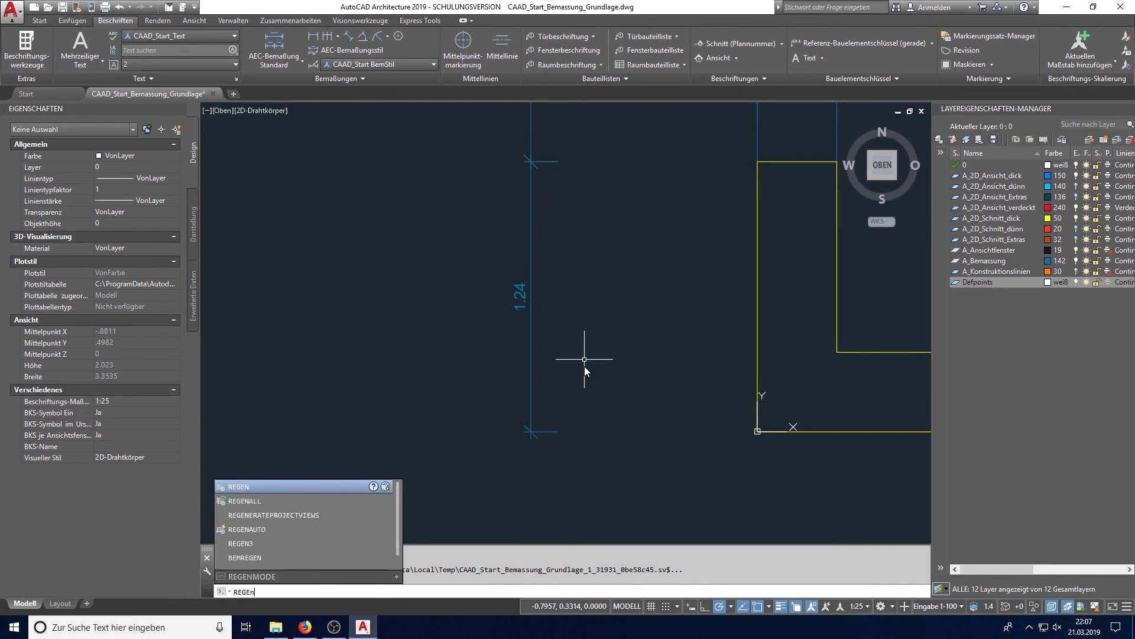
pyautogui.press('Return')
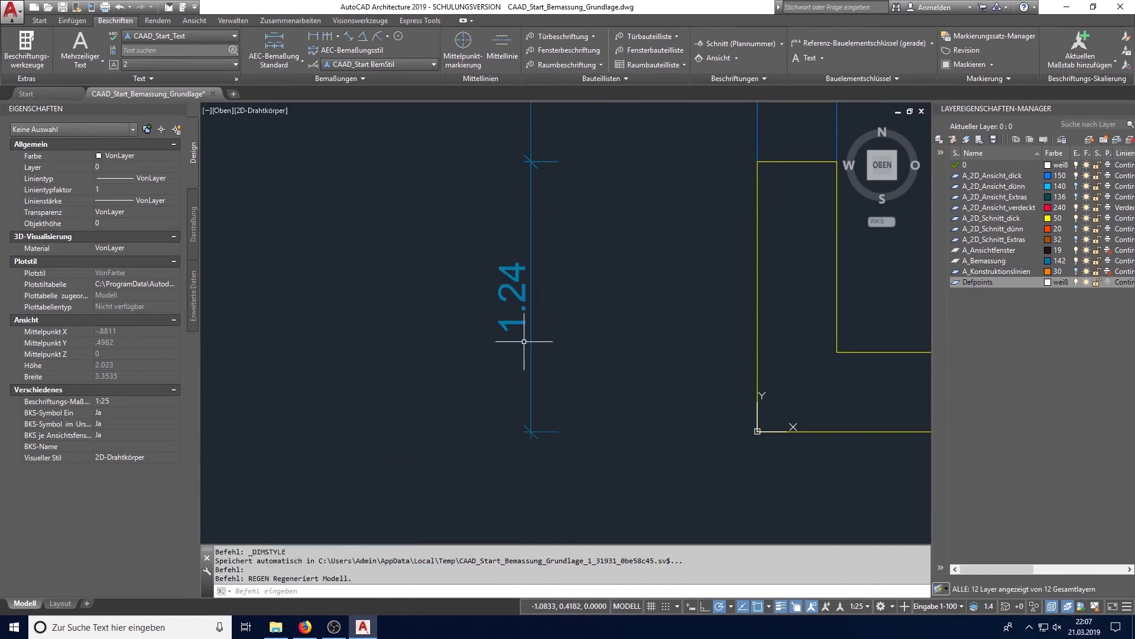
pyautogui.scroll(-3, 544, 311)
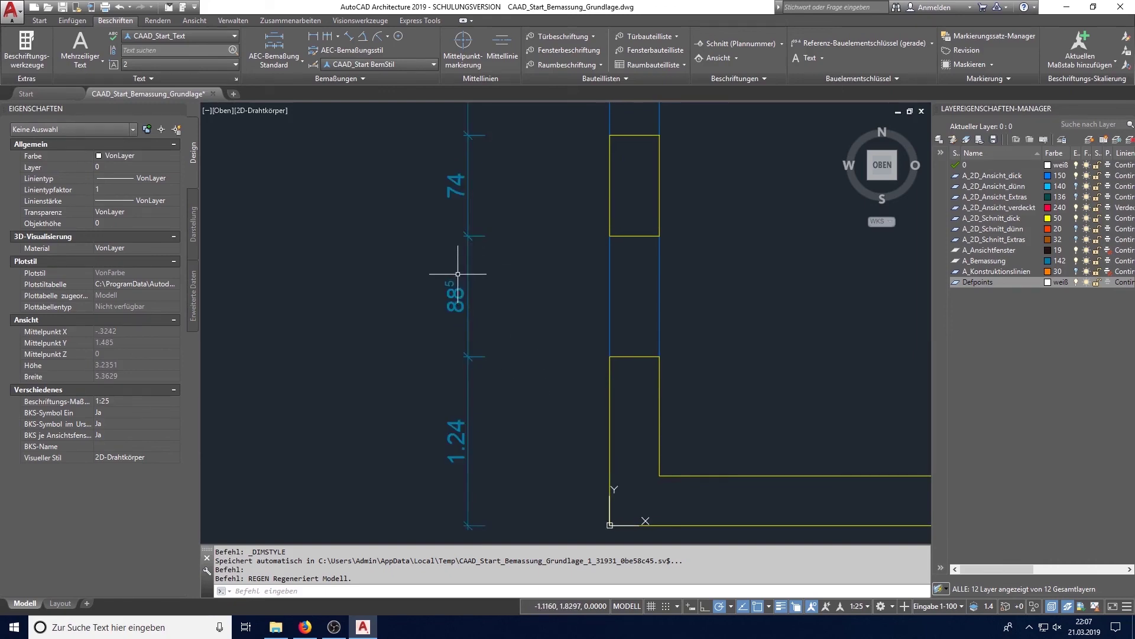
pyautogui.scroll(-2, 495, 230)
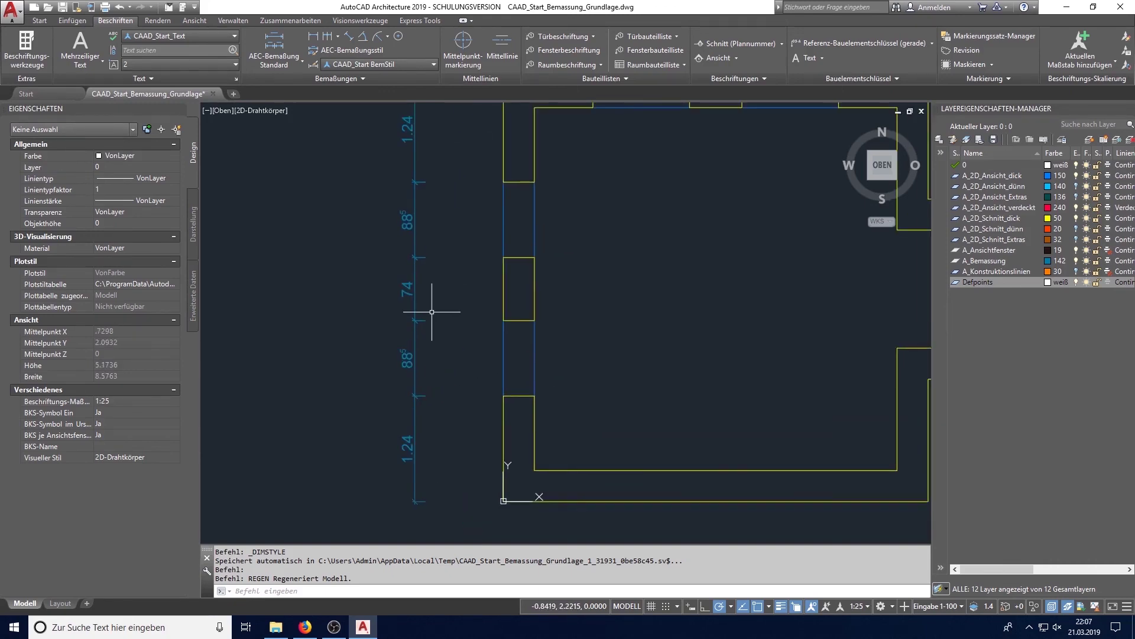